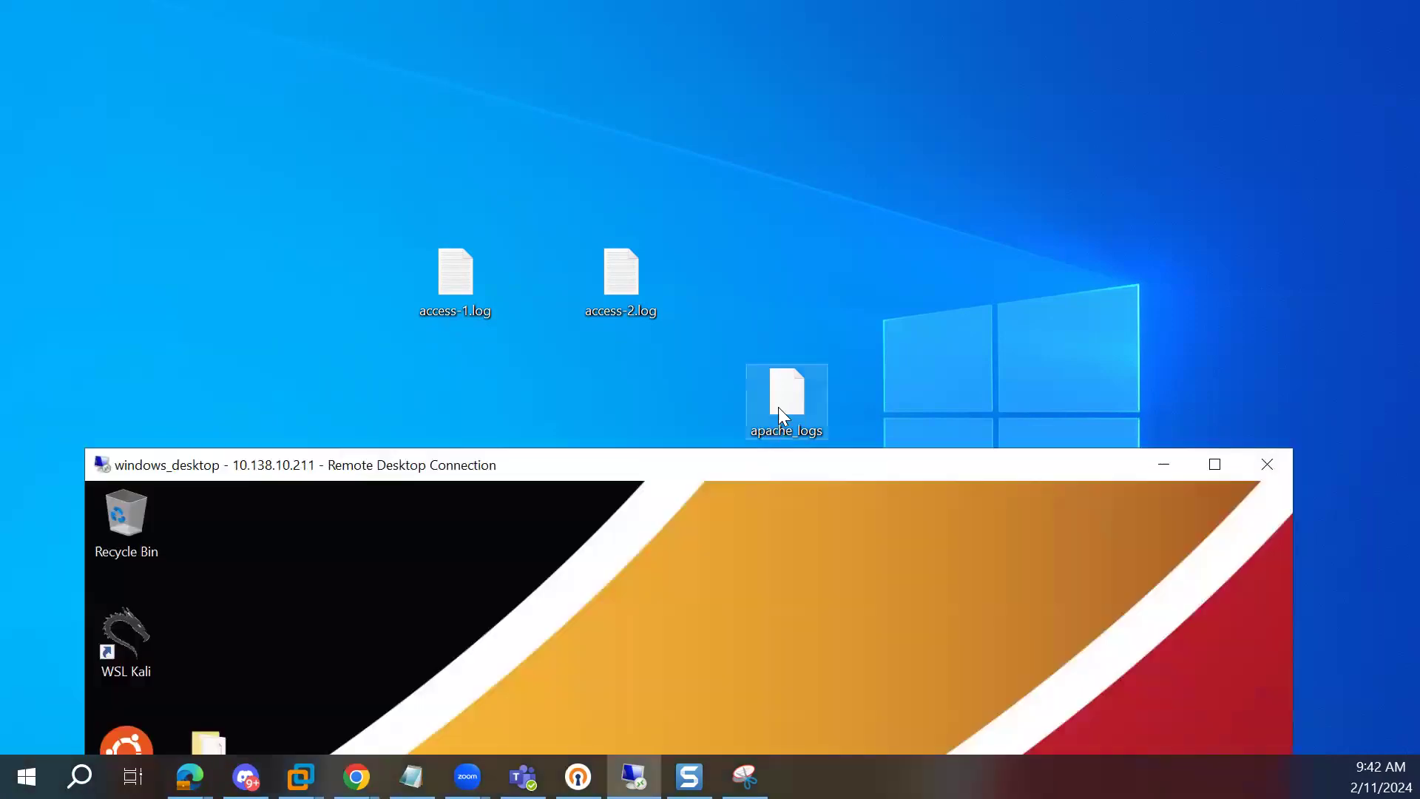
Step: Copy the apache_logs file from the local desktop and paste it onto the remote desktop
right_click(779, 402)
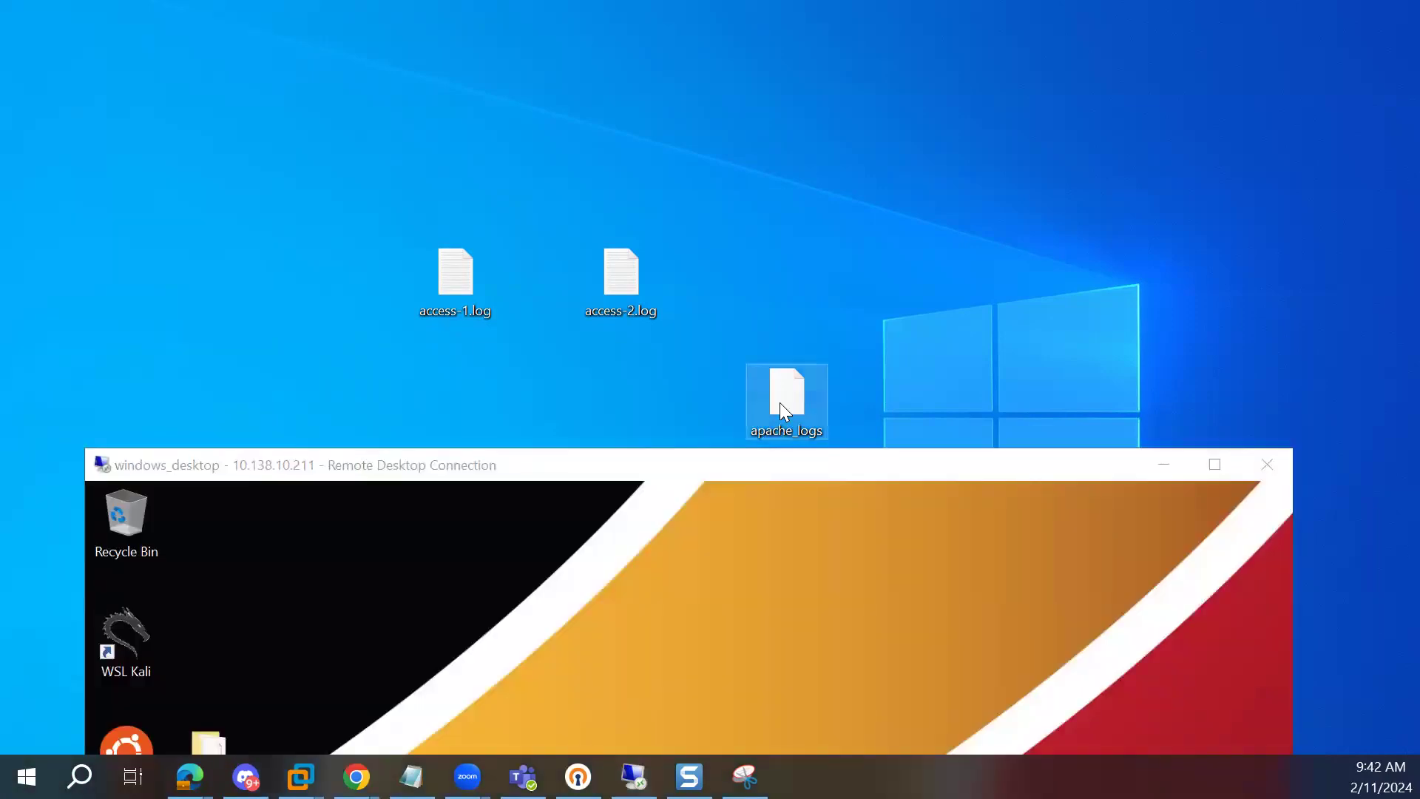
click(830, 624)
right_click(766, 615)
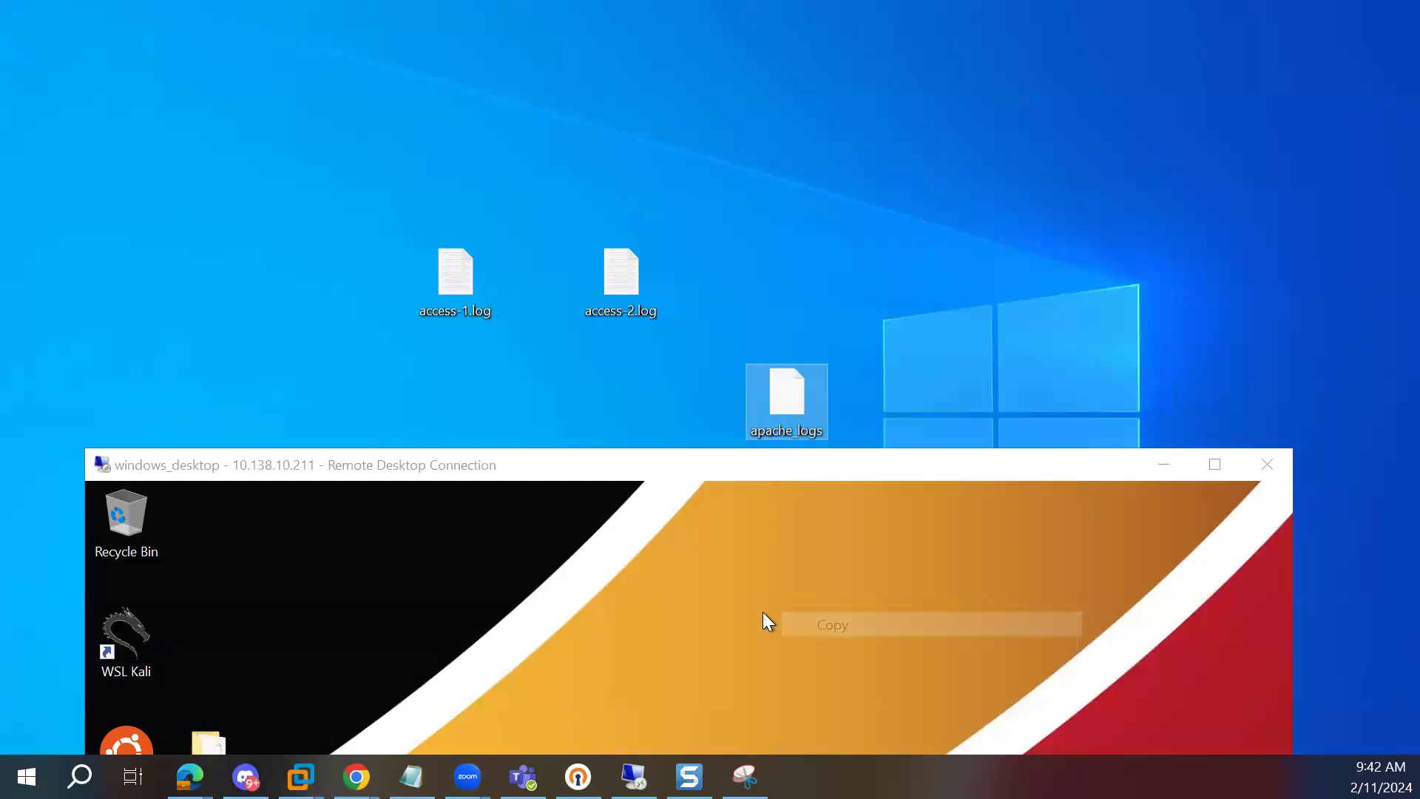
click(821, 714)
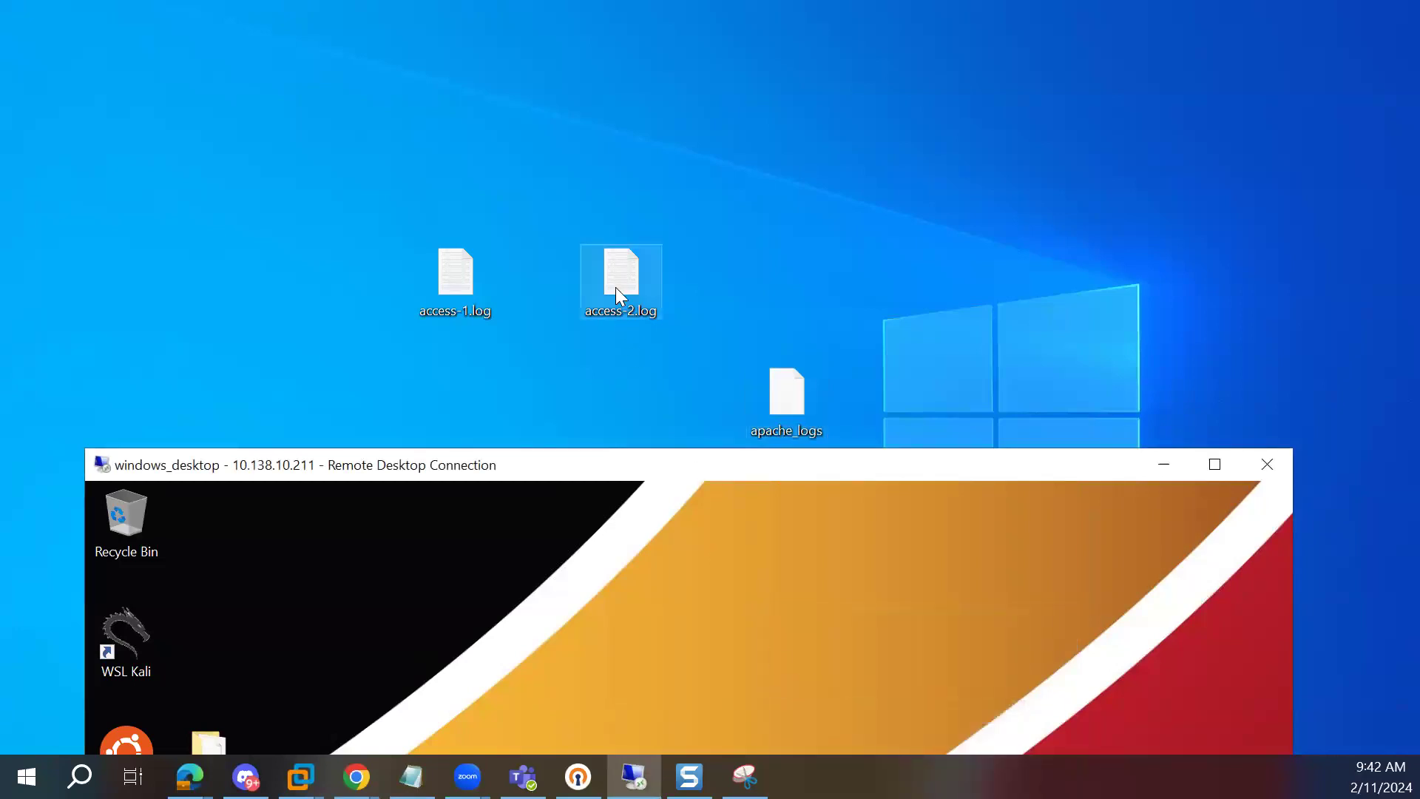
Step: Copy access-2.log from the local desktop onto the remote desktop
right_click(615, 281)
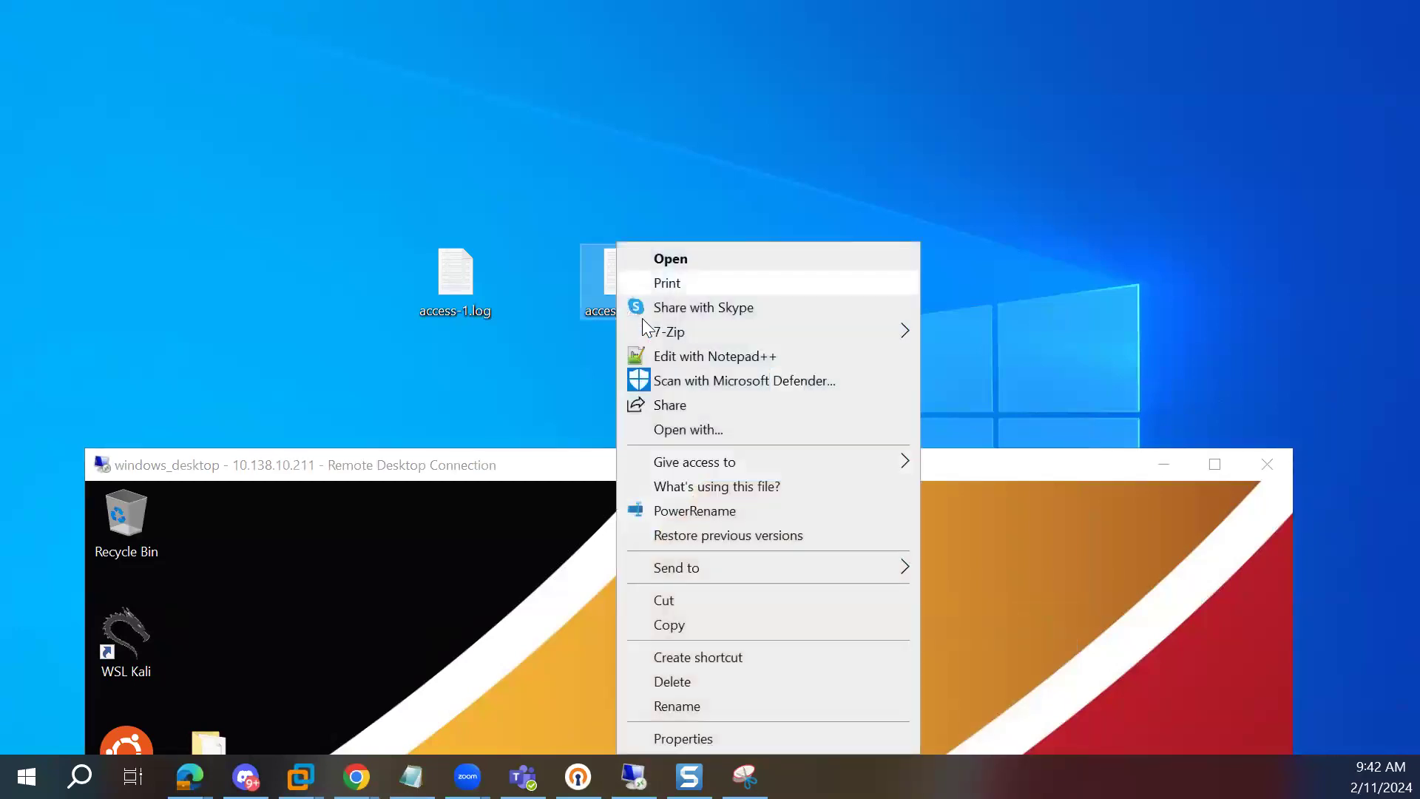
click(653, 623)
right_click(649, 609)
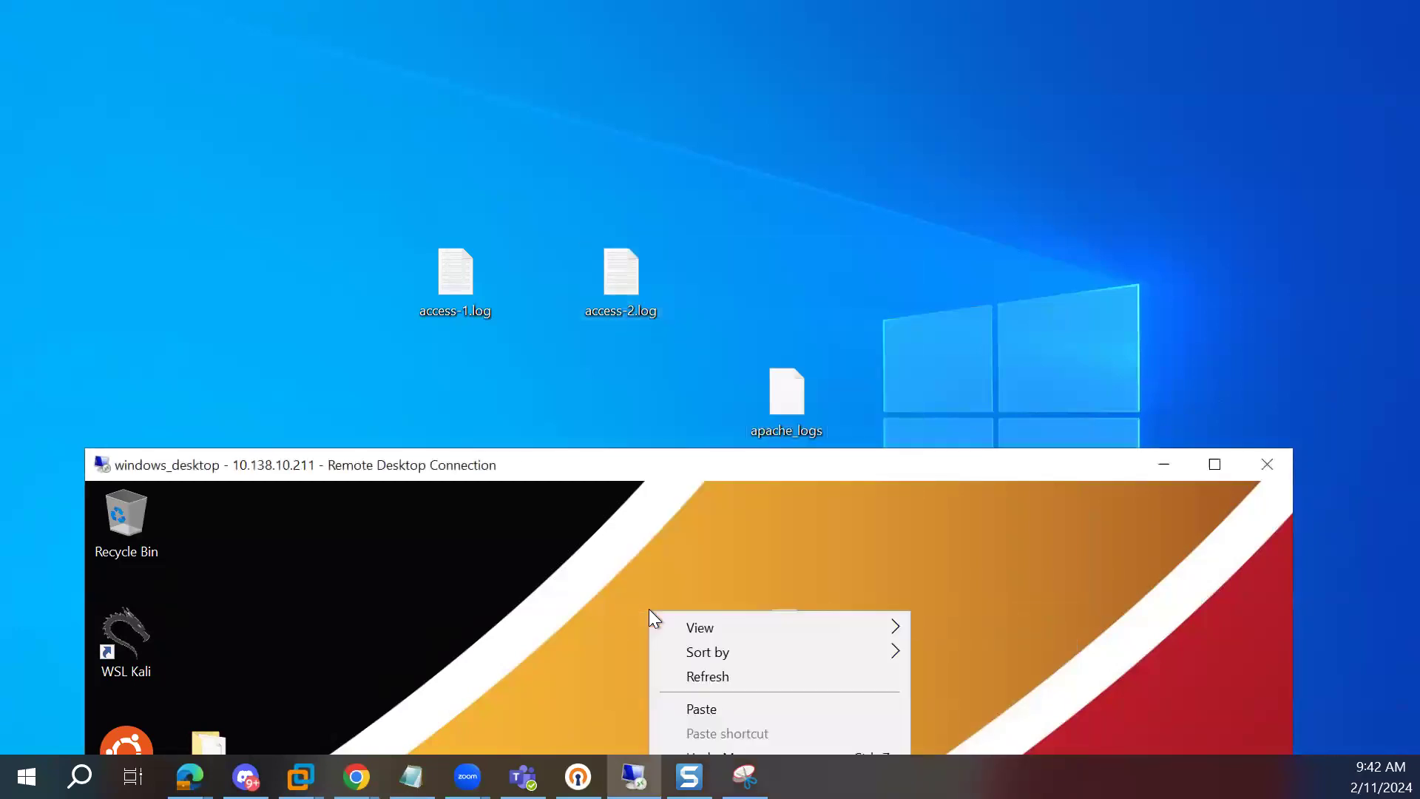
click(686, 711)
Step: Copy access-1.log from the local desktop onto the remote desktop
right_click(463, 282)
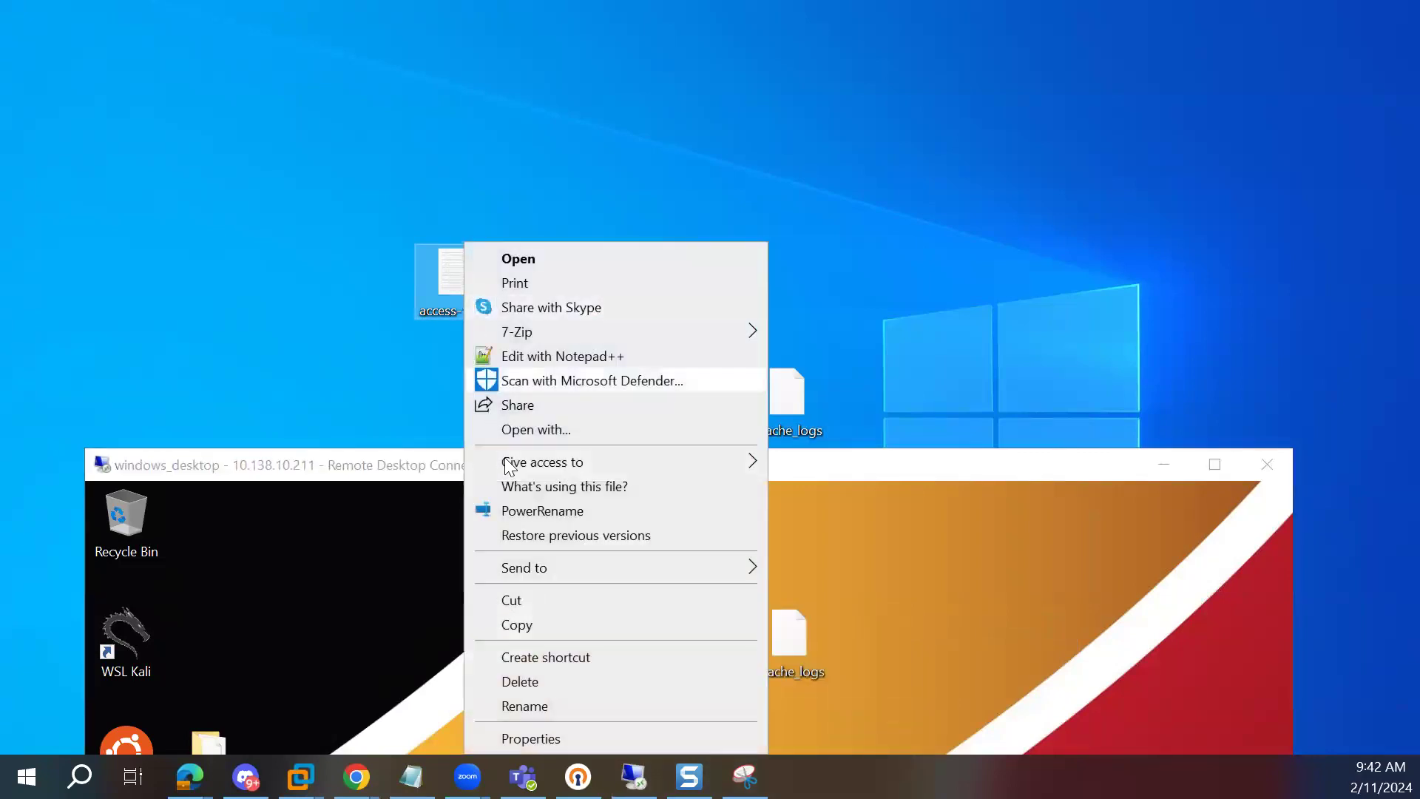
click(520, 624)
right_click(522, 610)
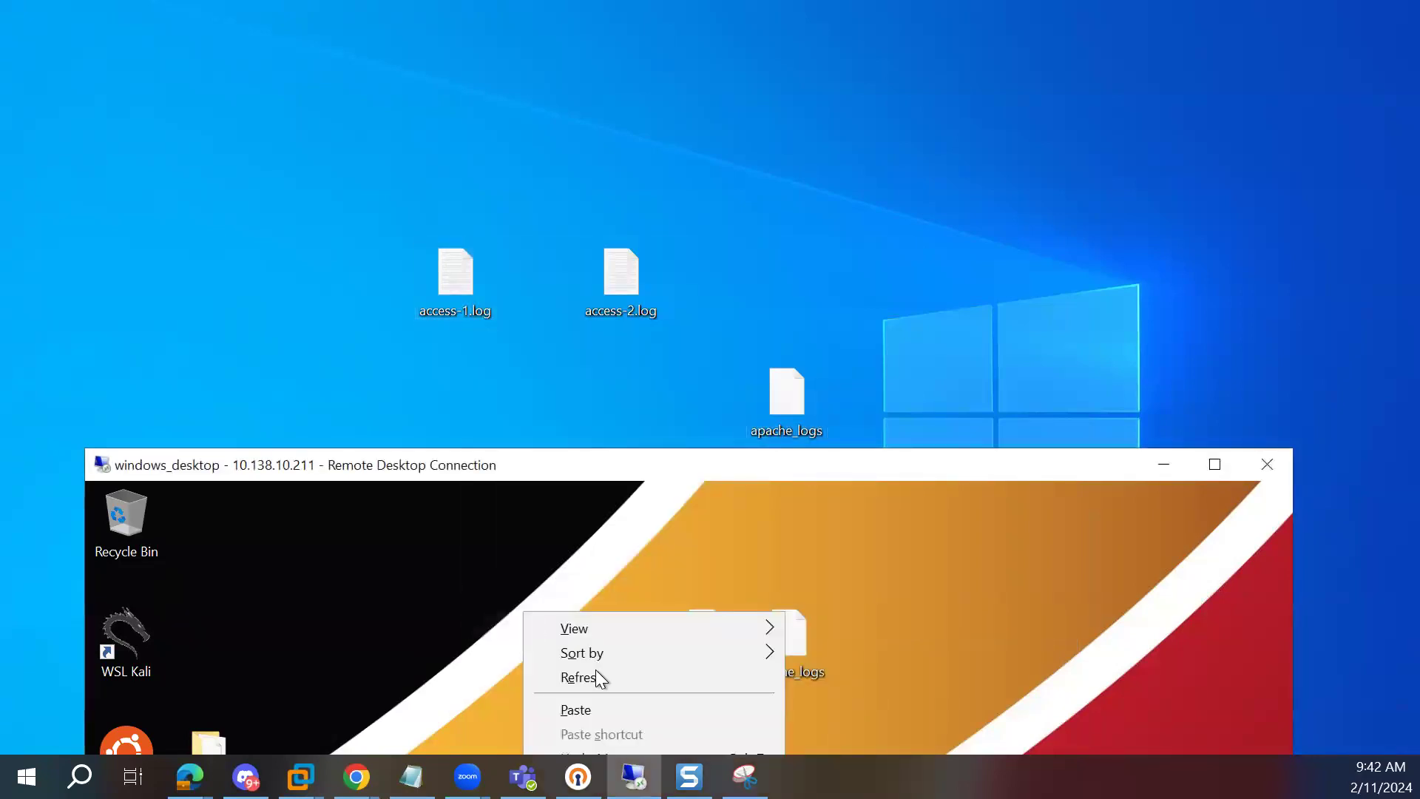
click(614, 712)
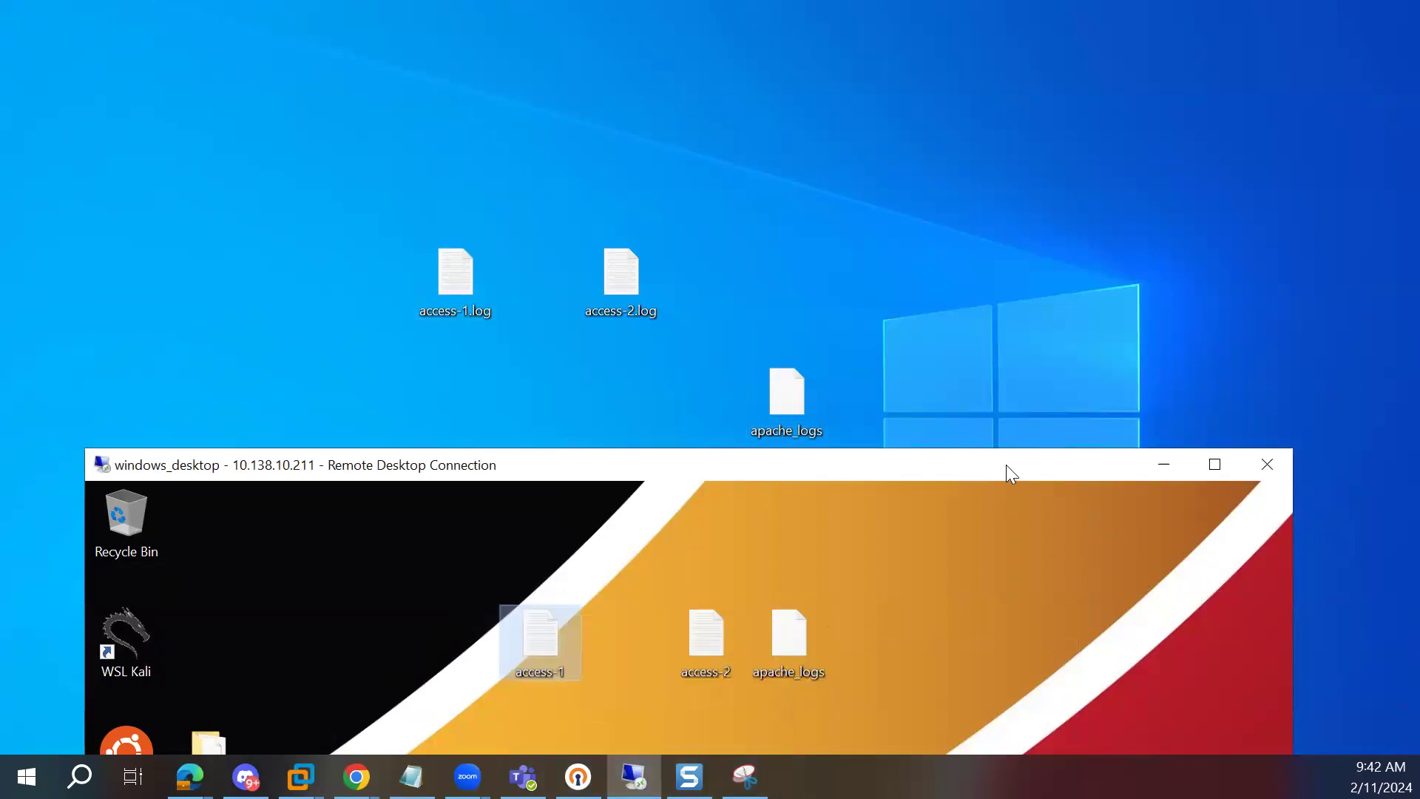
Step: Expand the Remote Desktop session to full screen and clear the icon selection on its desktop
drag(1006, 451, 801, 477)
right_click(616, 276)
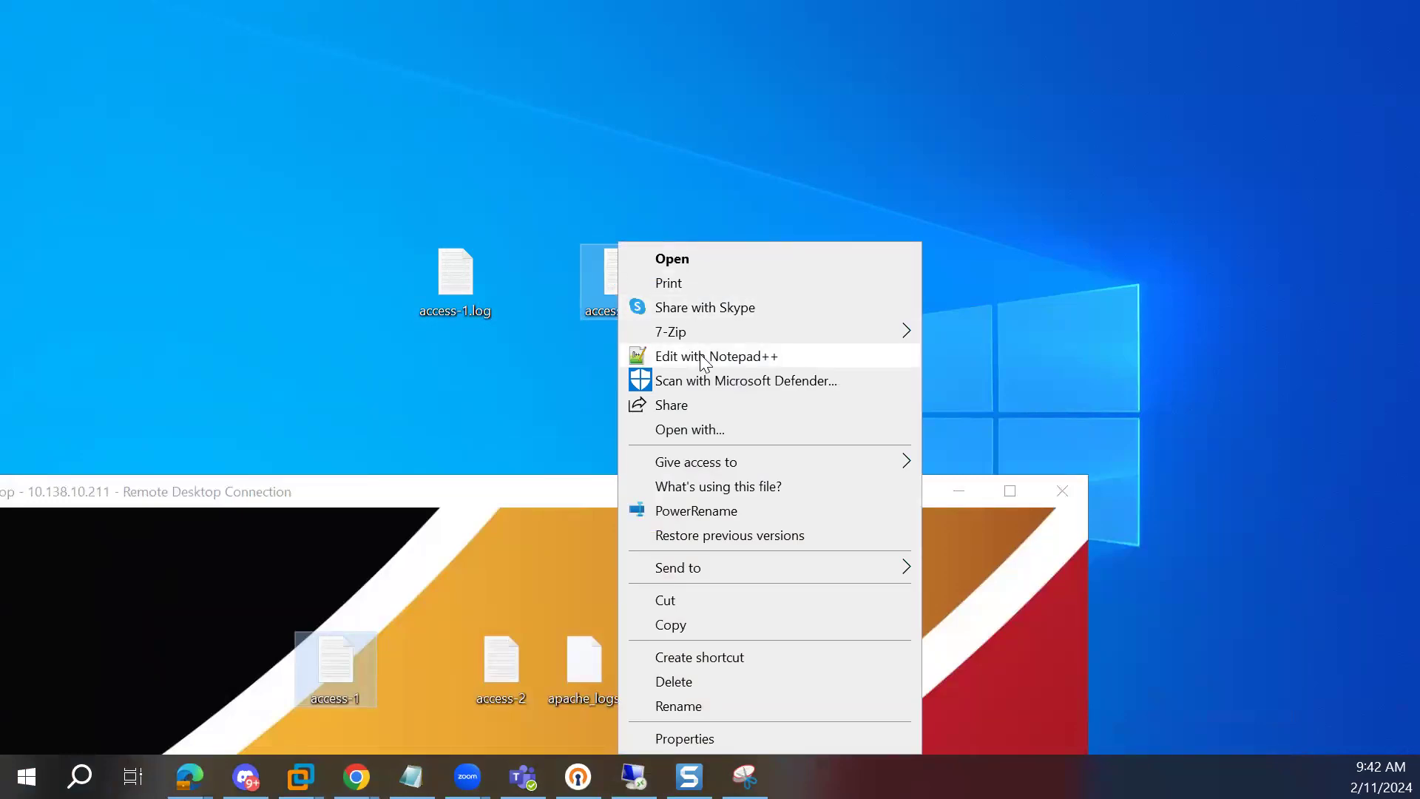
click(481, 496)
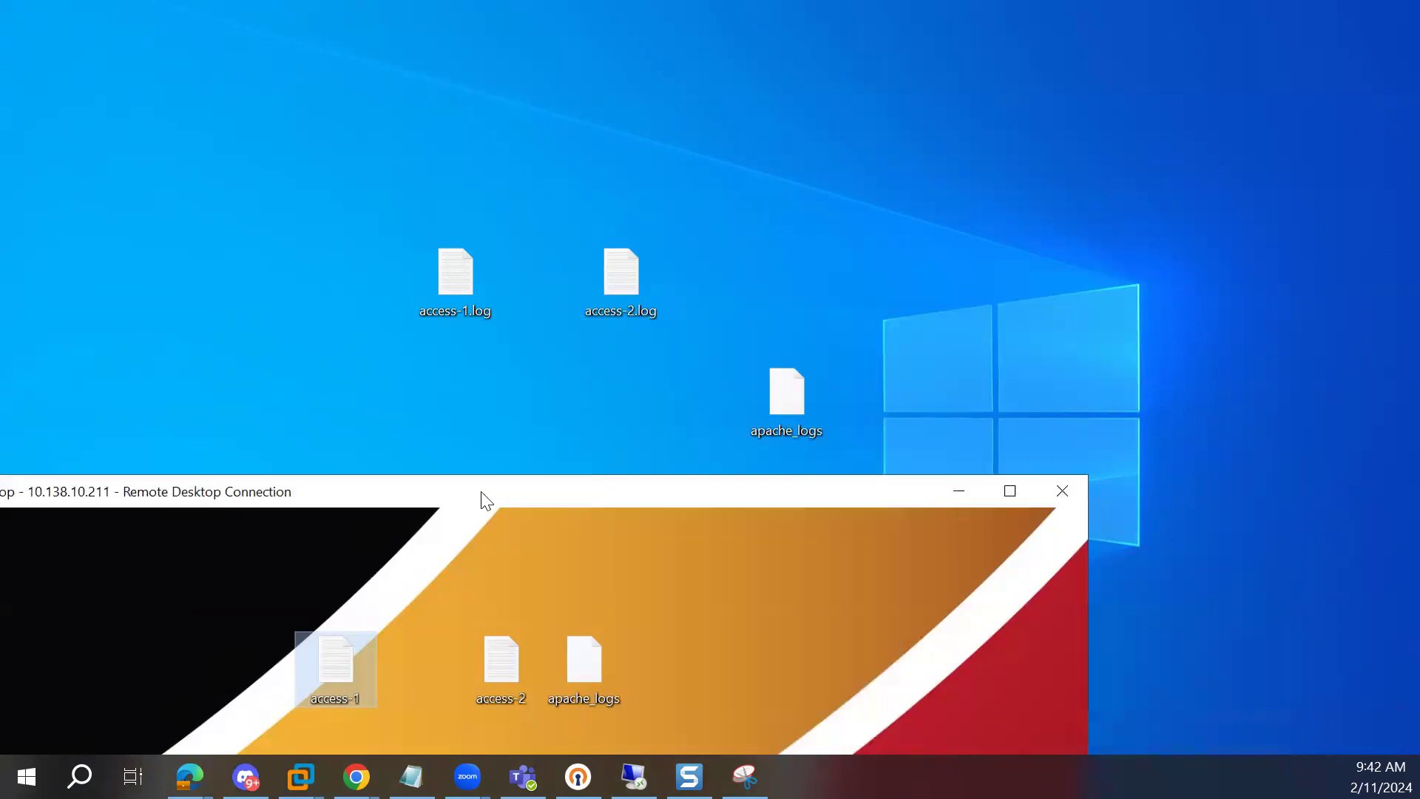
click(1009, 491)
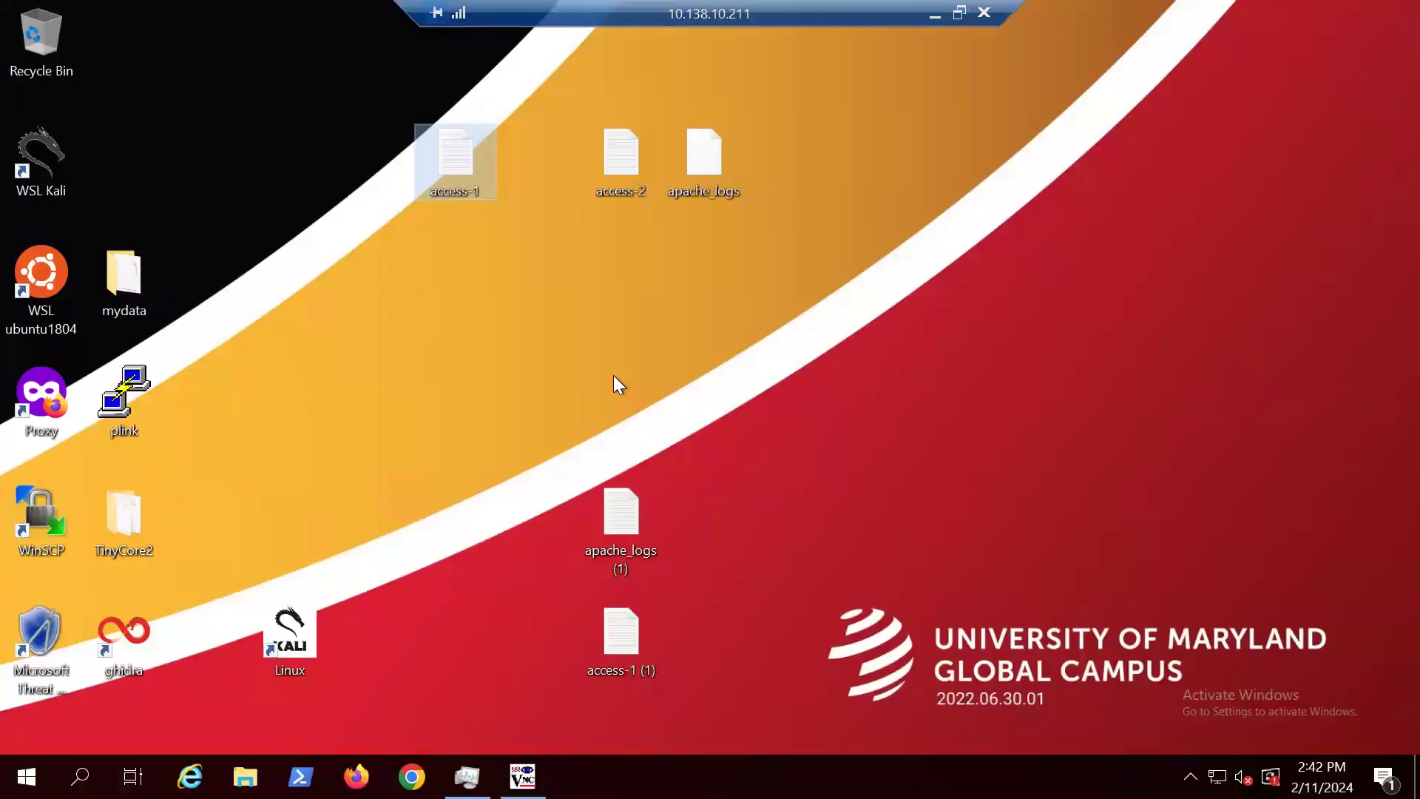
click(810, 318)
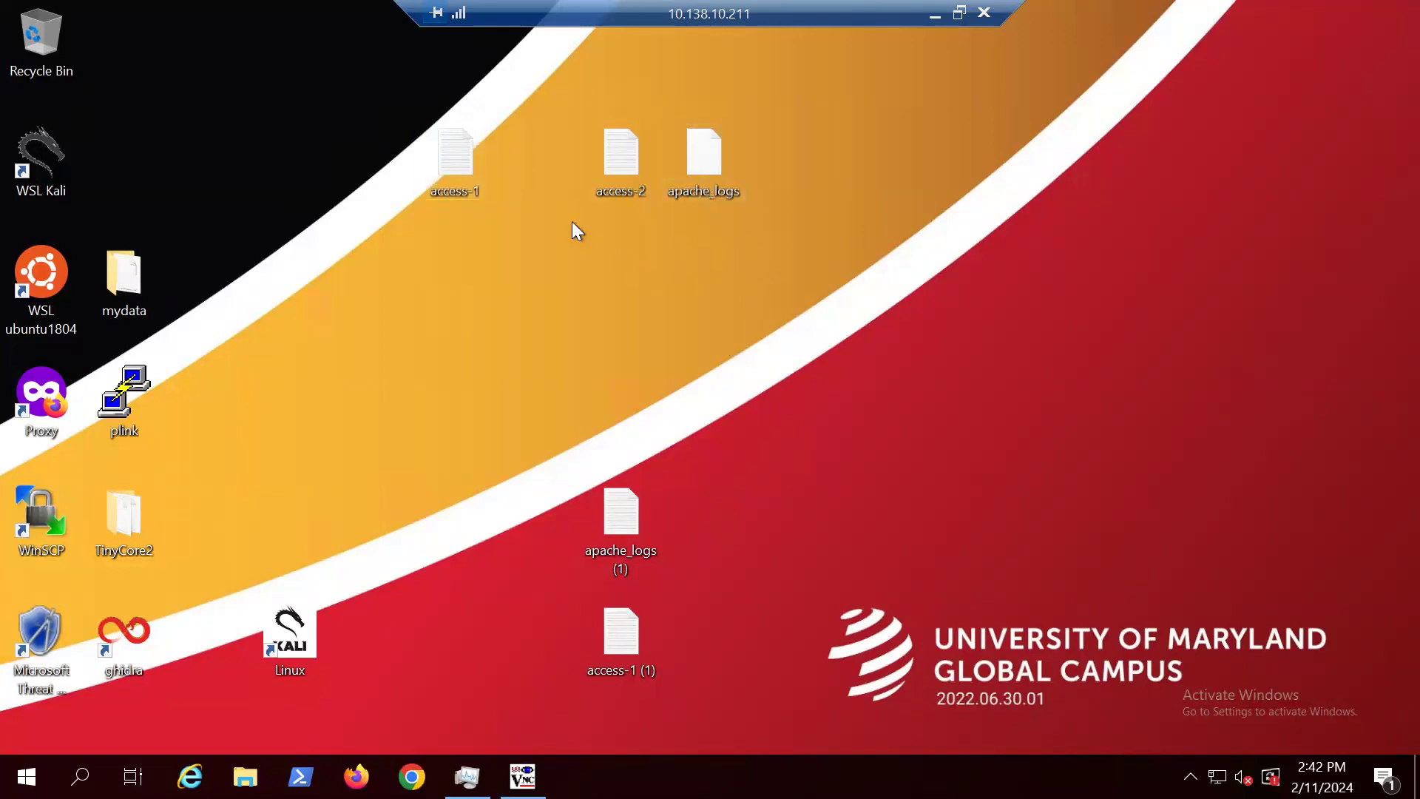
Step: Open the remote desktop's access-1 log in Notepad++ and maximize the editor window
right_click(455, 156)
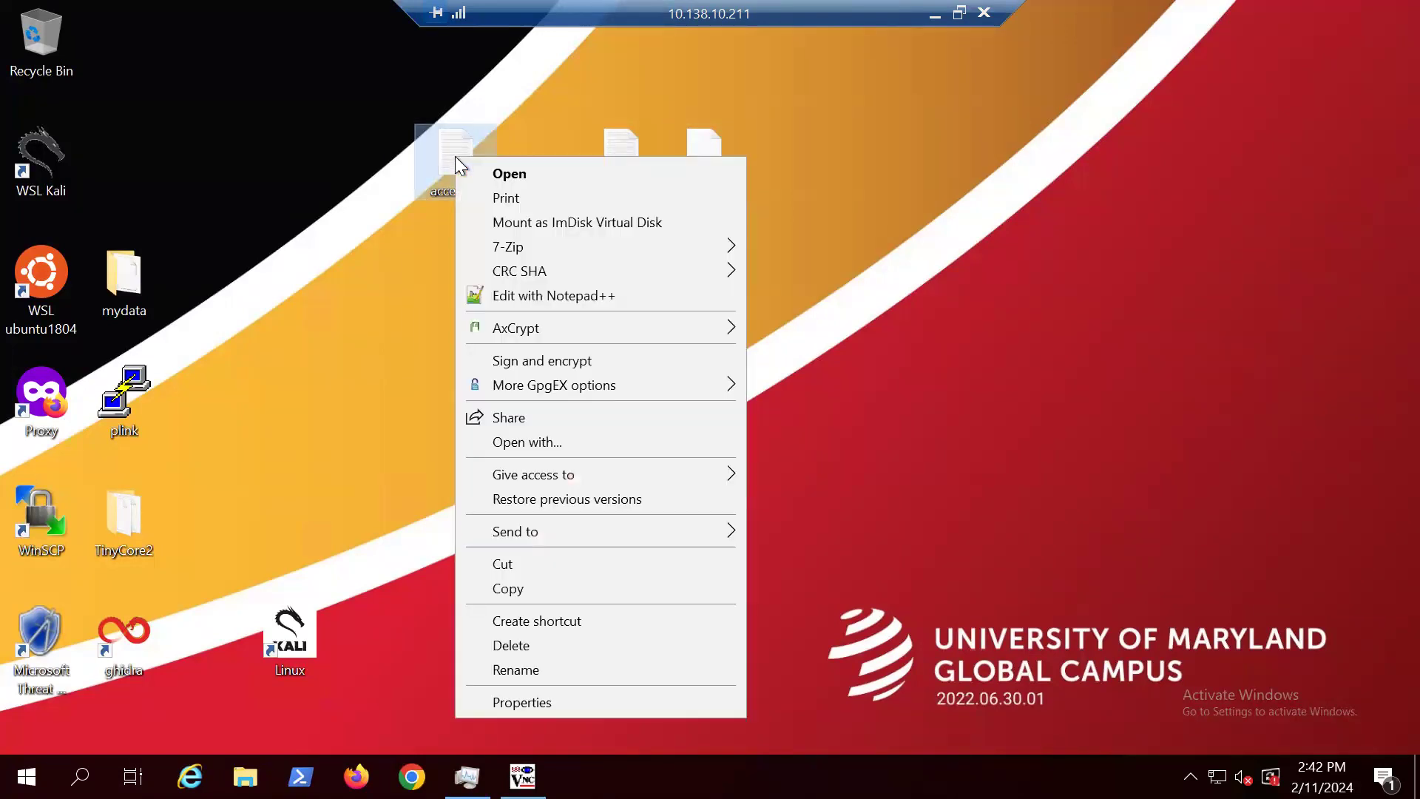
click(539, 296)
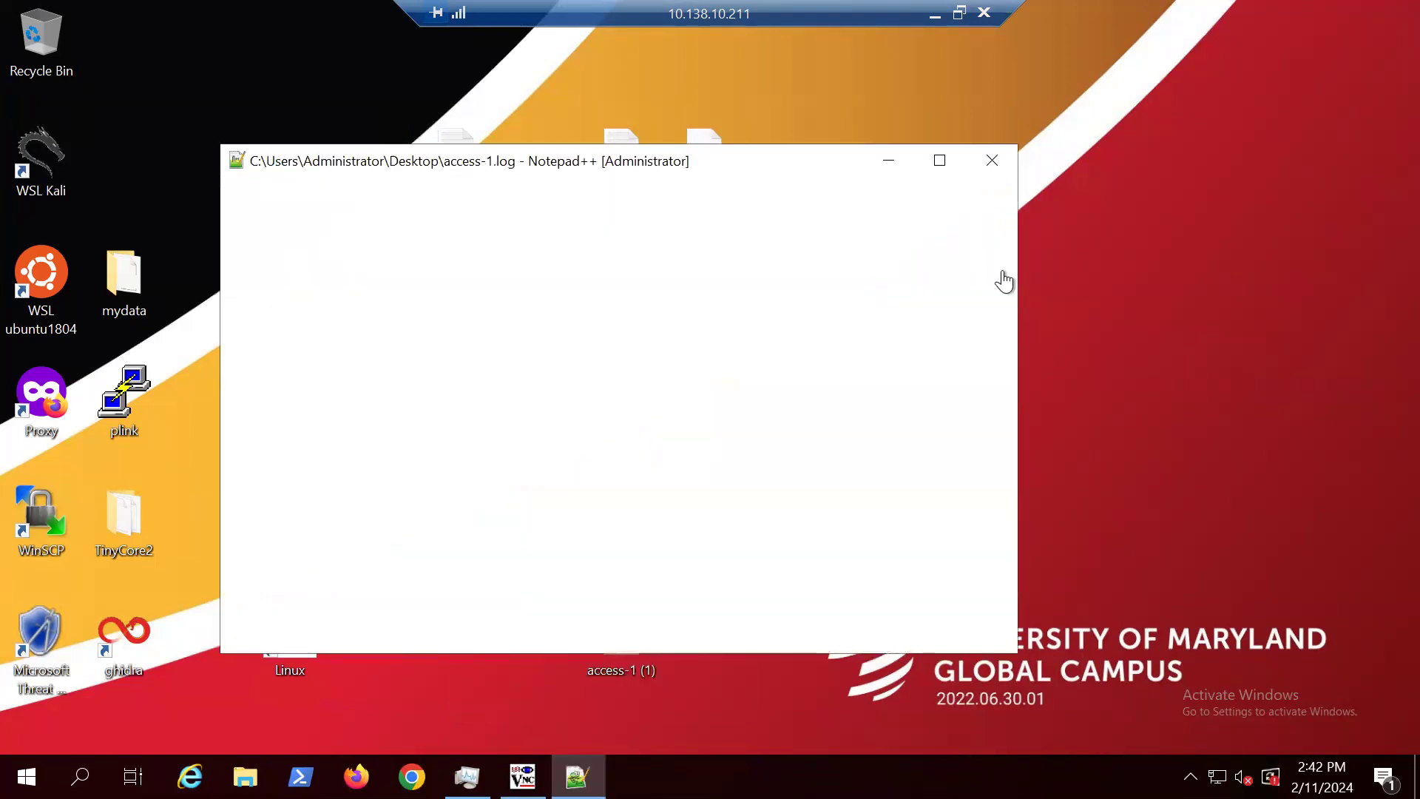
click(936, 164)
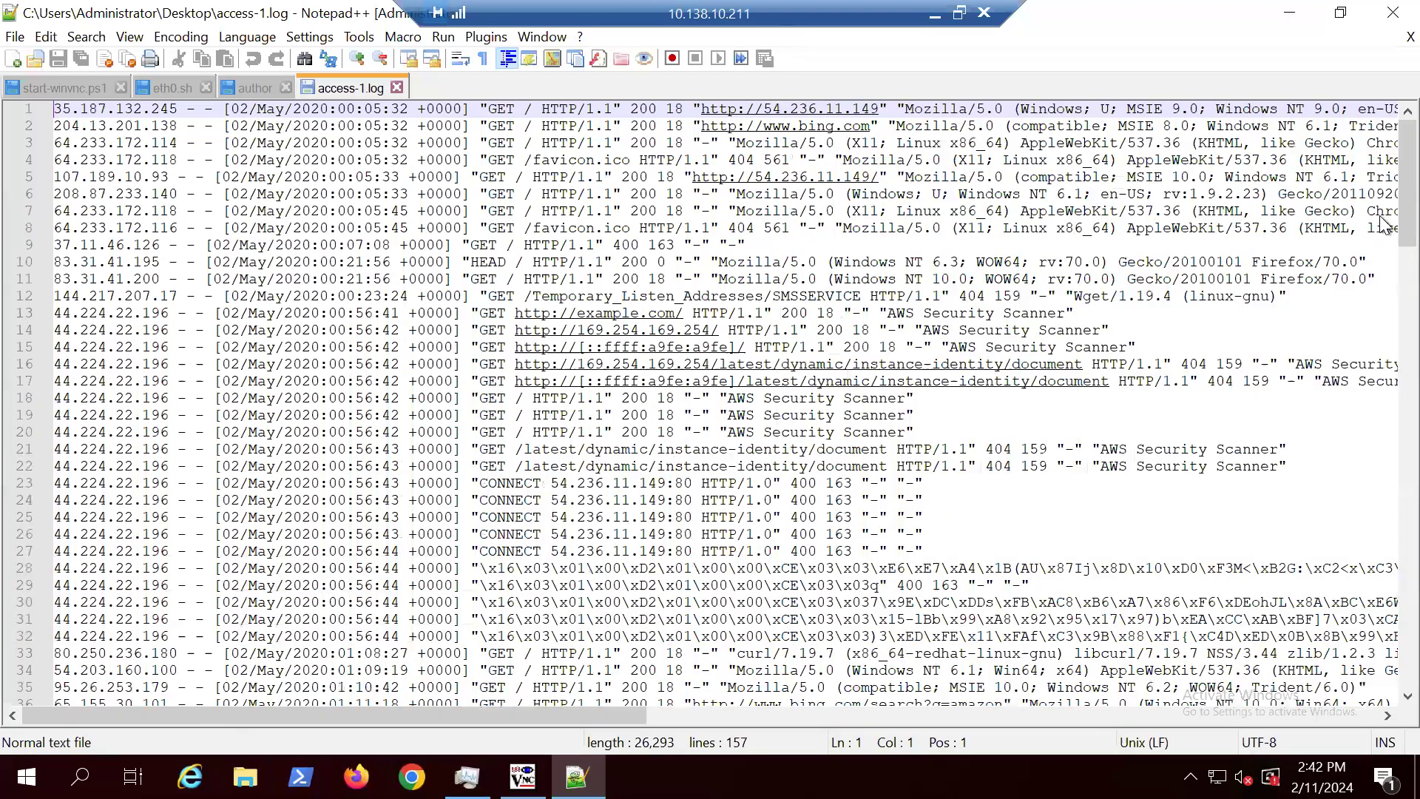
Step: Look through the entries of access-1.log, examining the IP addresses, requests and user agents, and return to the beginning
scroll(1380, 318, down, 2)
scroll(1380, 377, down, 4)
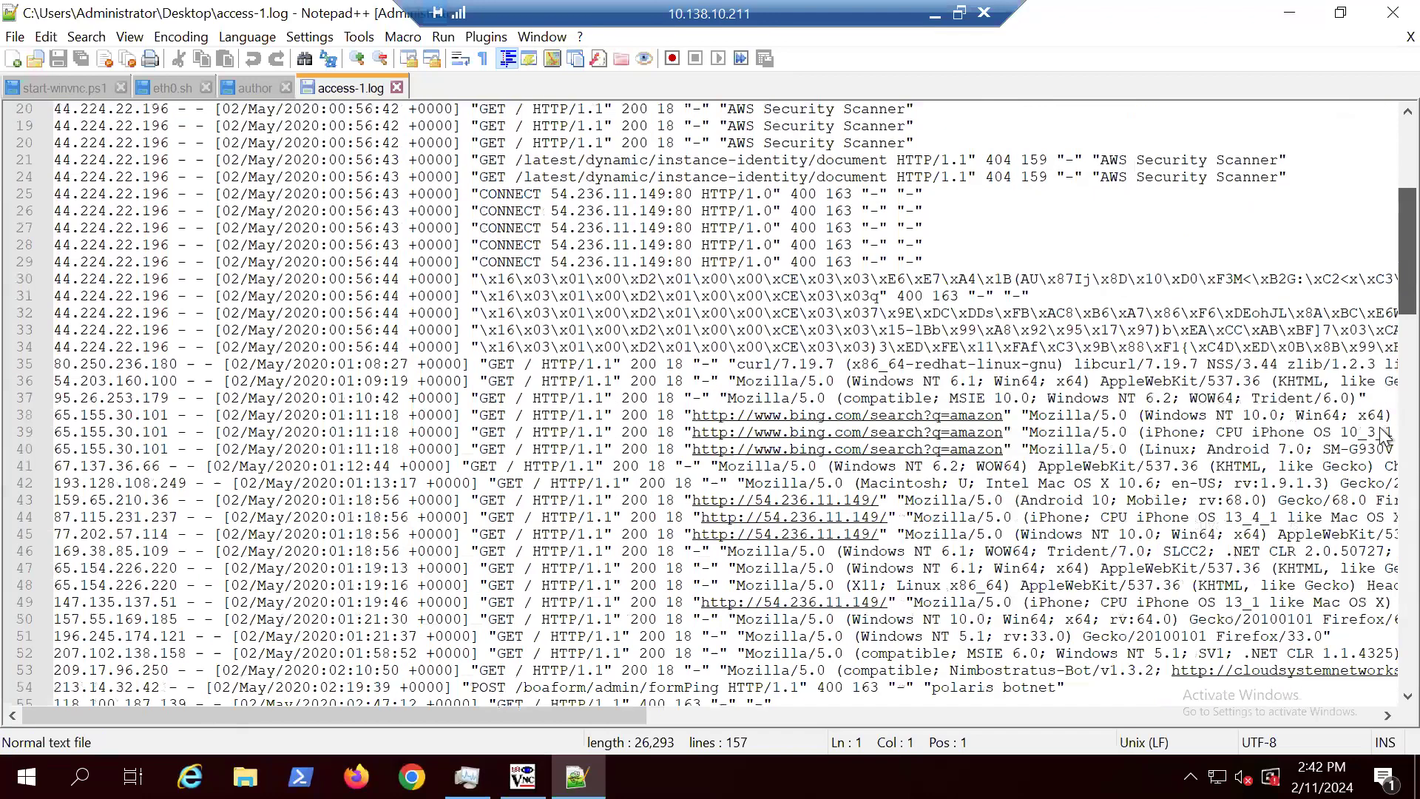
scroll(1377, 481, down, 9)
scroll(1377, 539, down, 10)
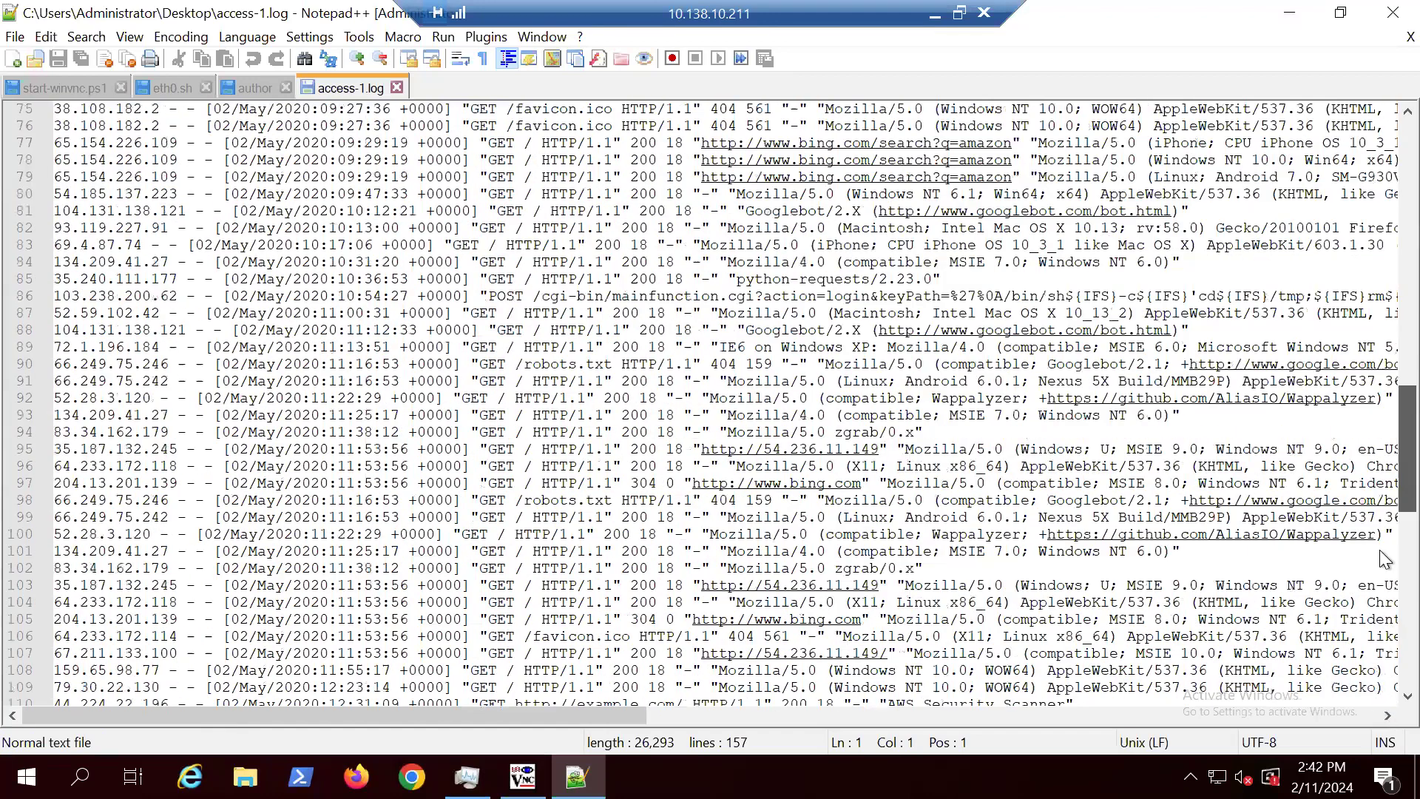
scroll(1378, 533, down, 4)
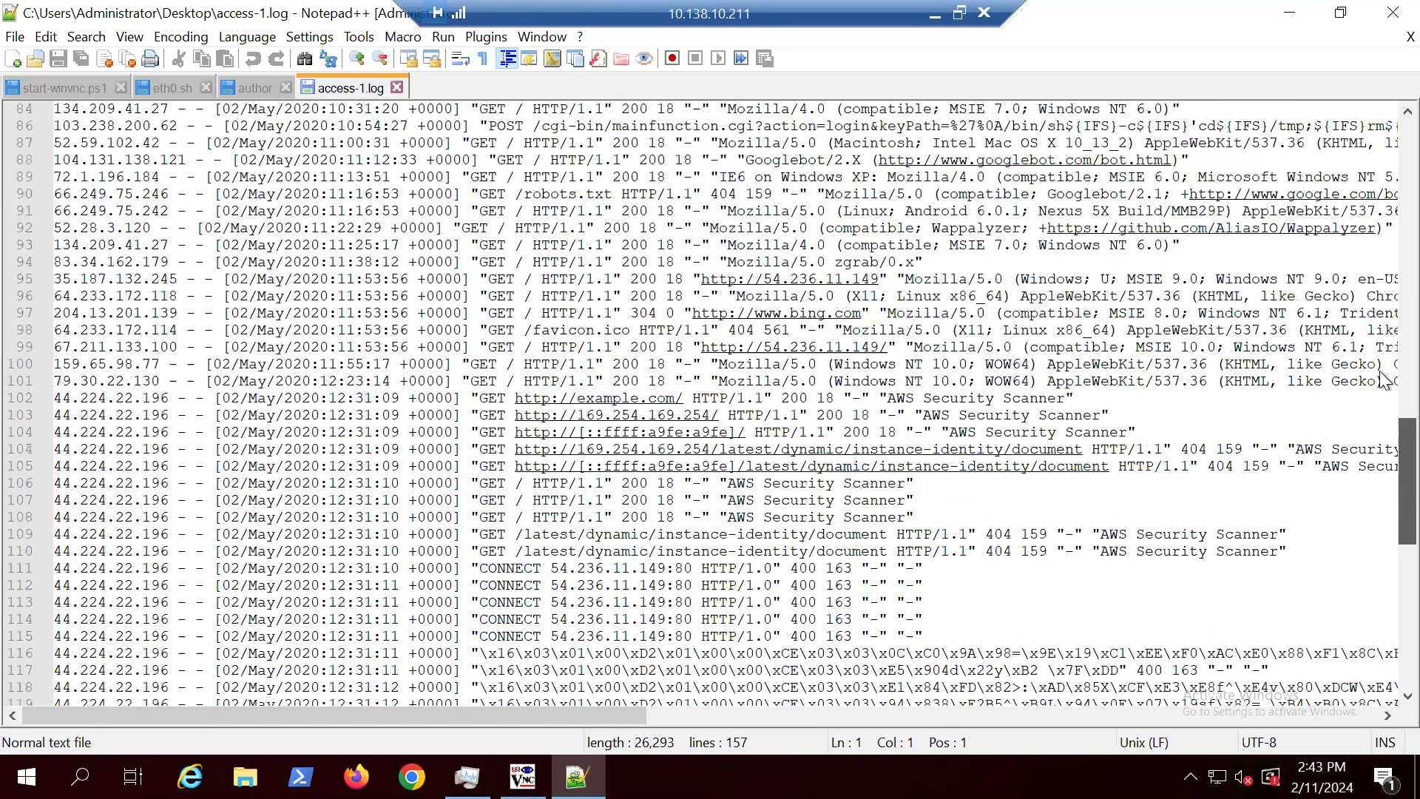
scroll(1379, 355, up, 14)
scroll(1203, 280, up, 14)
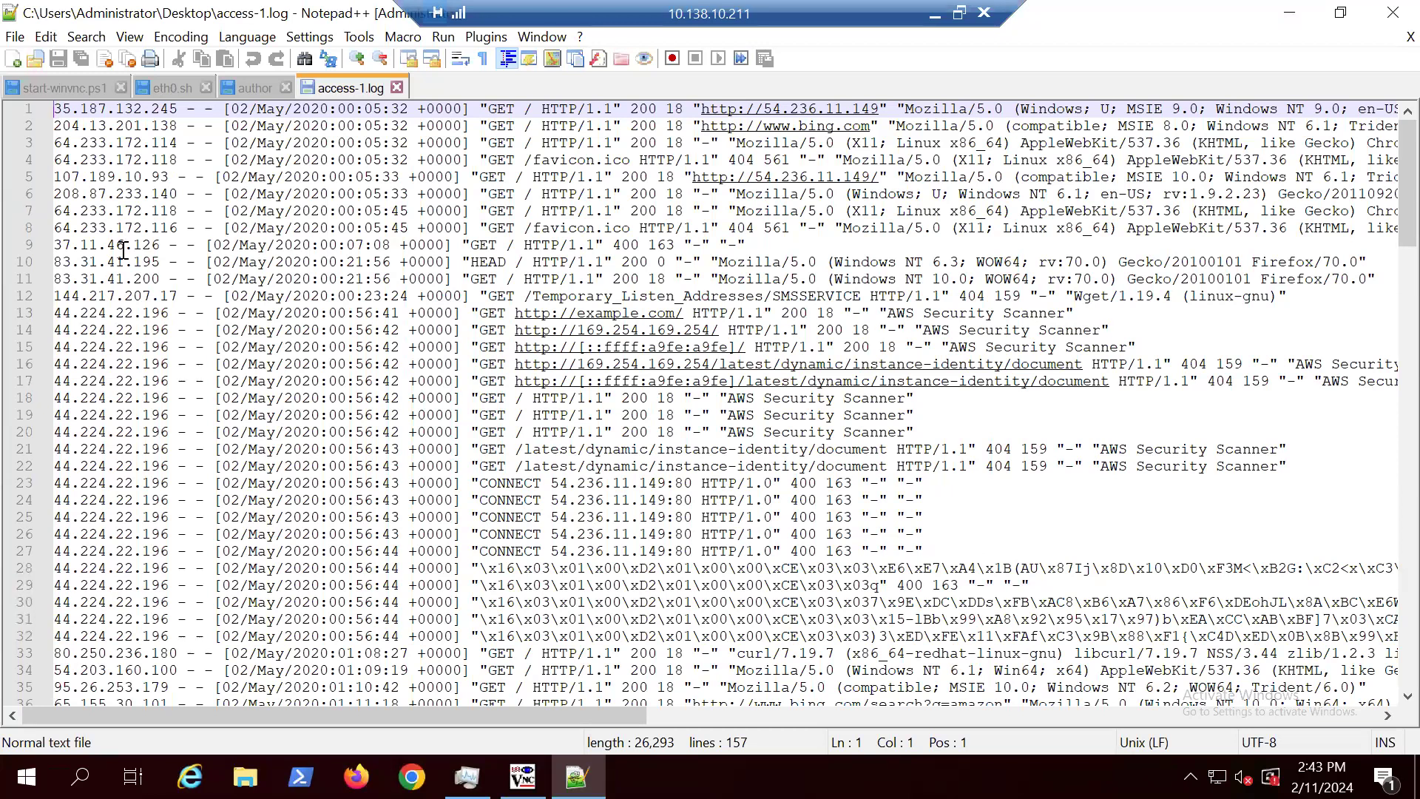
Step: Count how often the IP address 44.224.22.196 occurs in access-1.log, and close the search dialog
drag(170, 315, 49, 315)
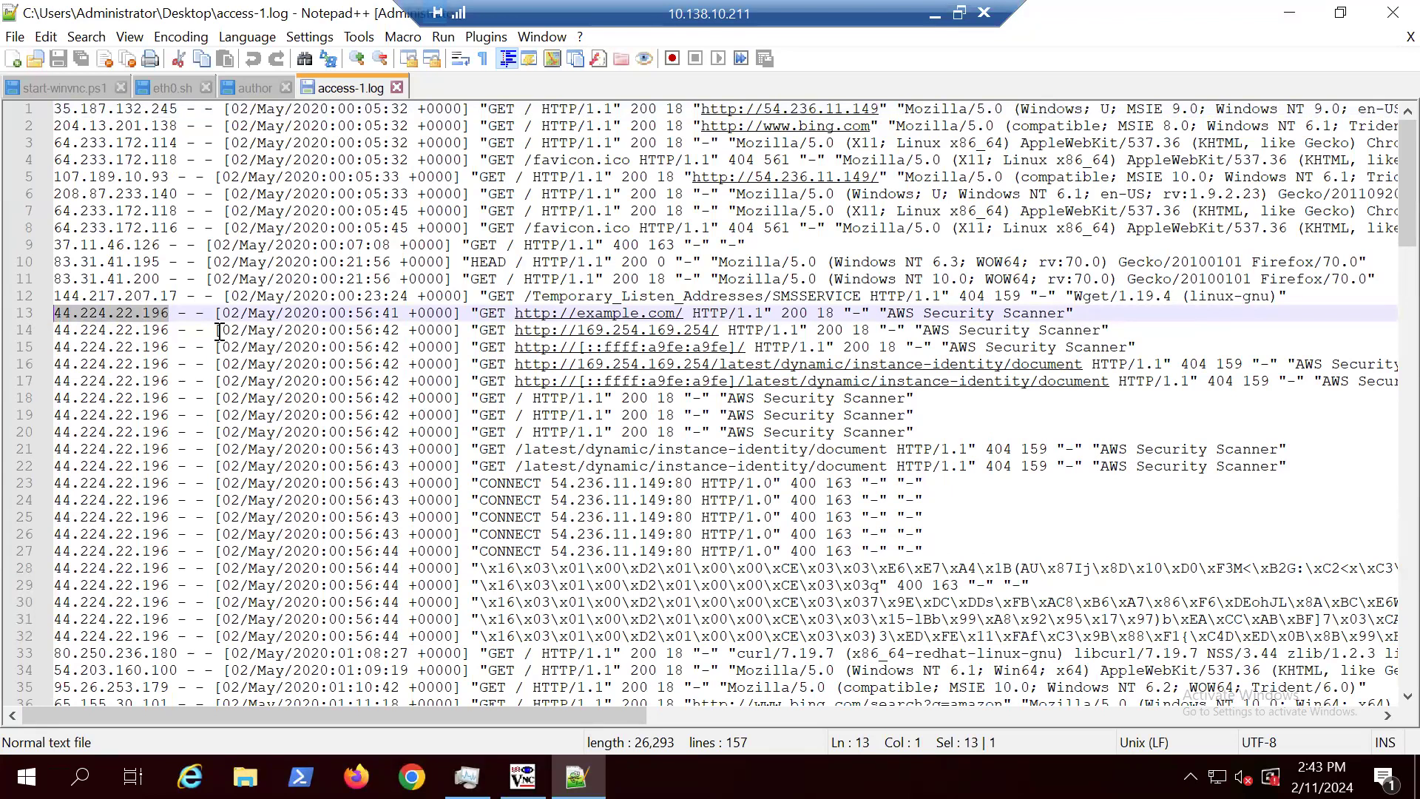
click(96, 38)
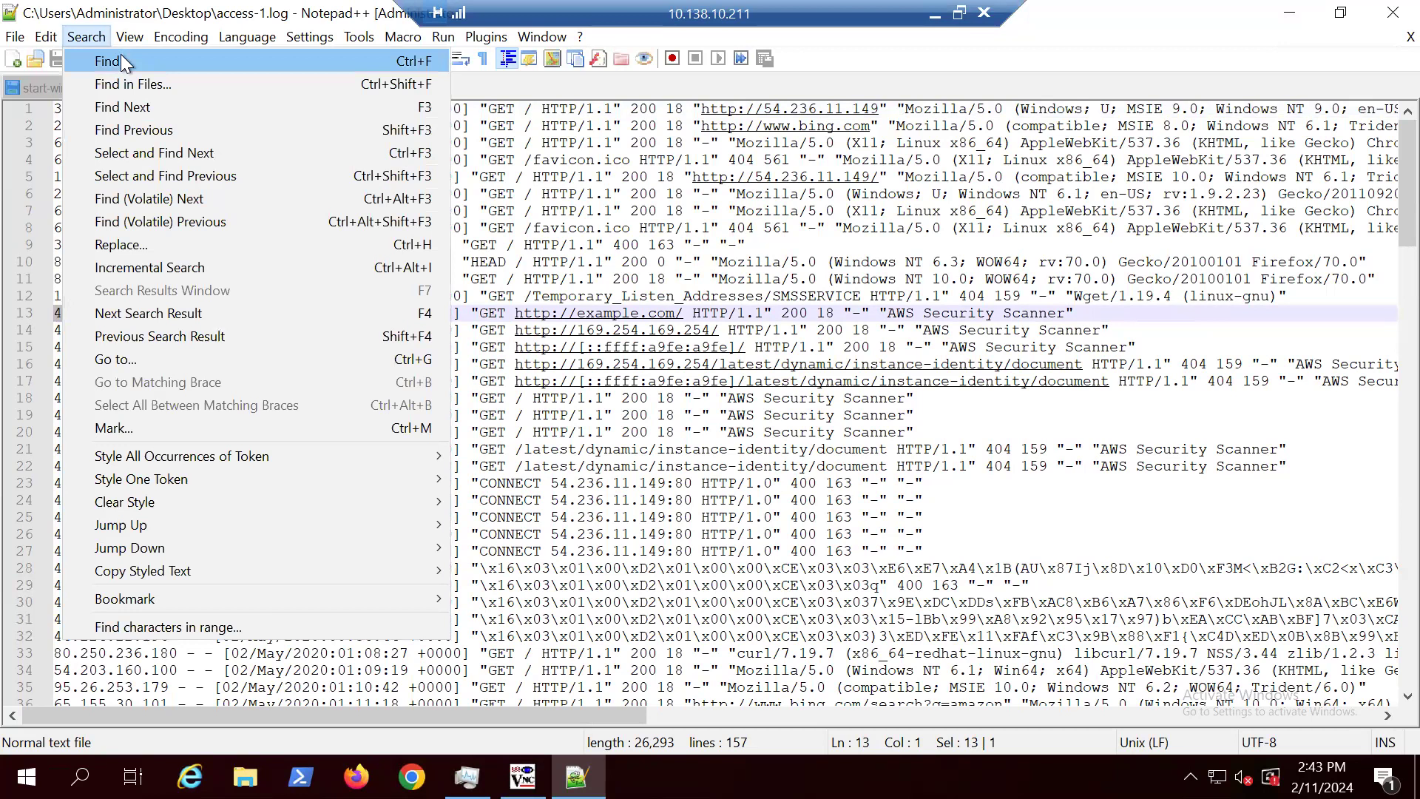
click(121, 56)
drag(593, 499, 934, 153)
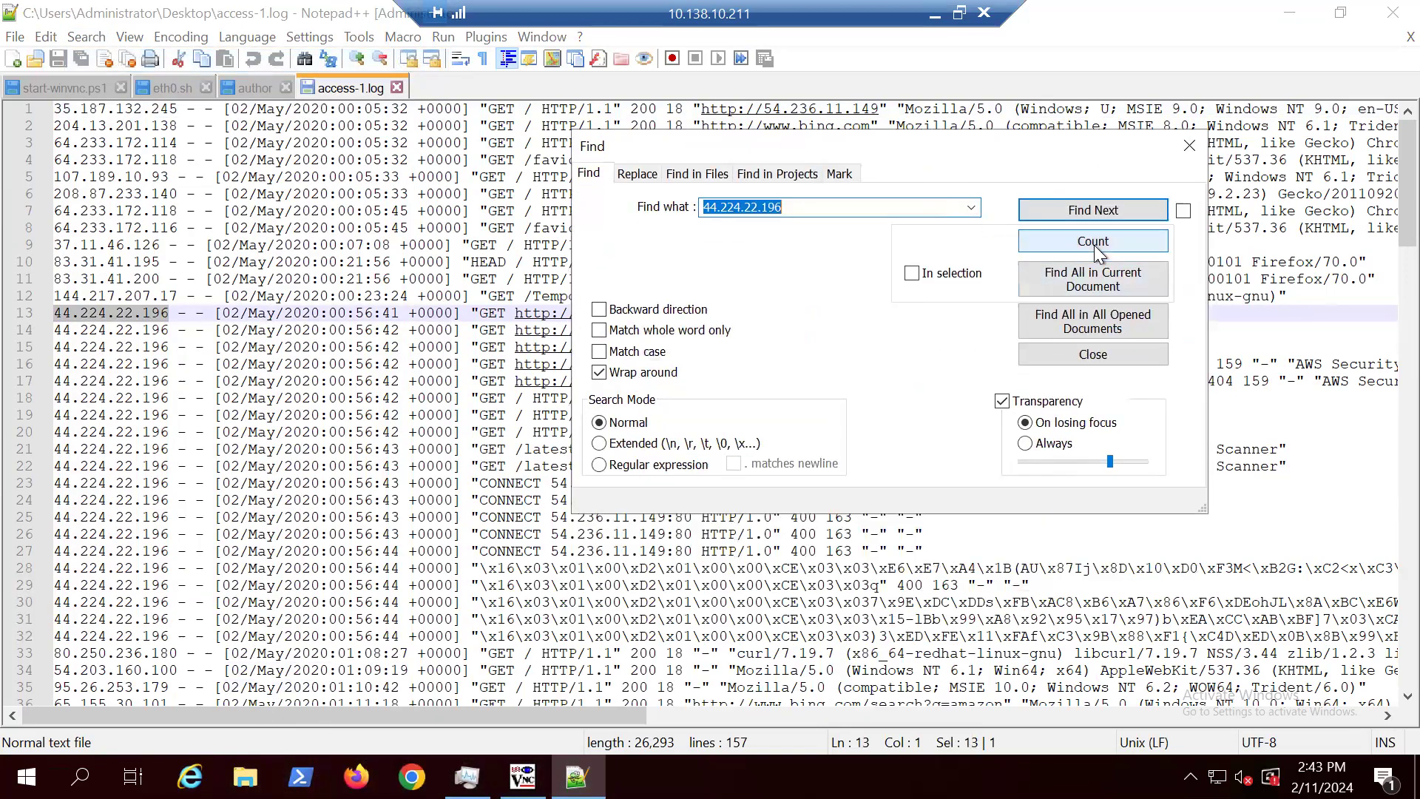
click(1175, 158)
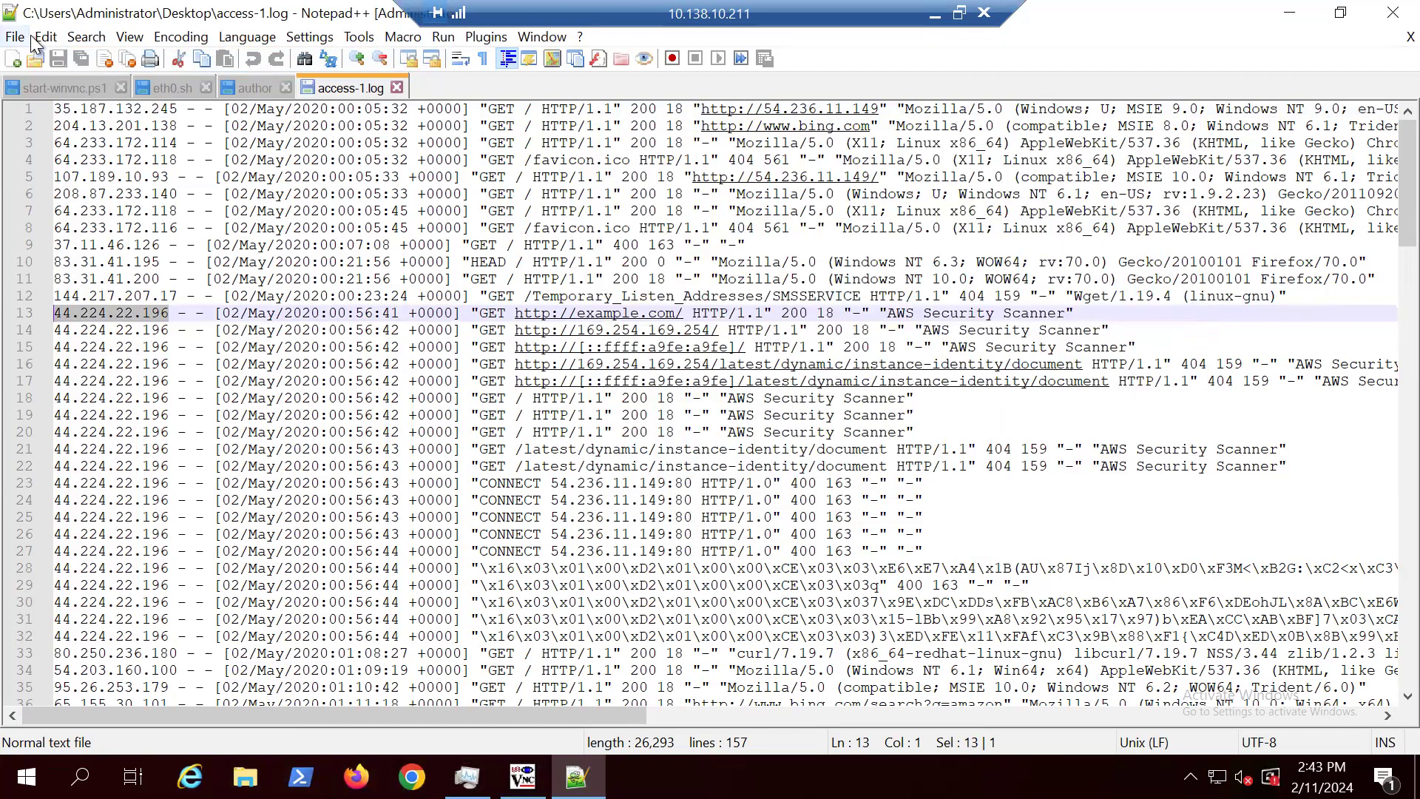
click(44, 36)
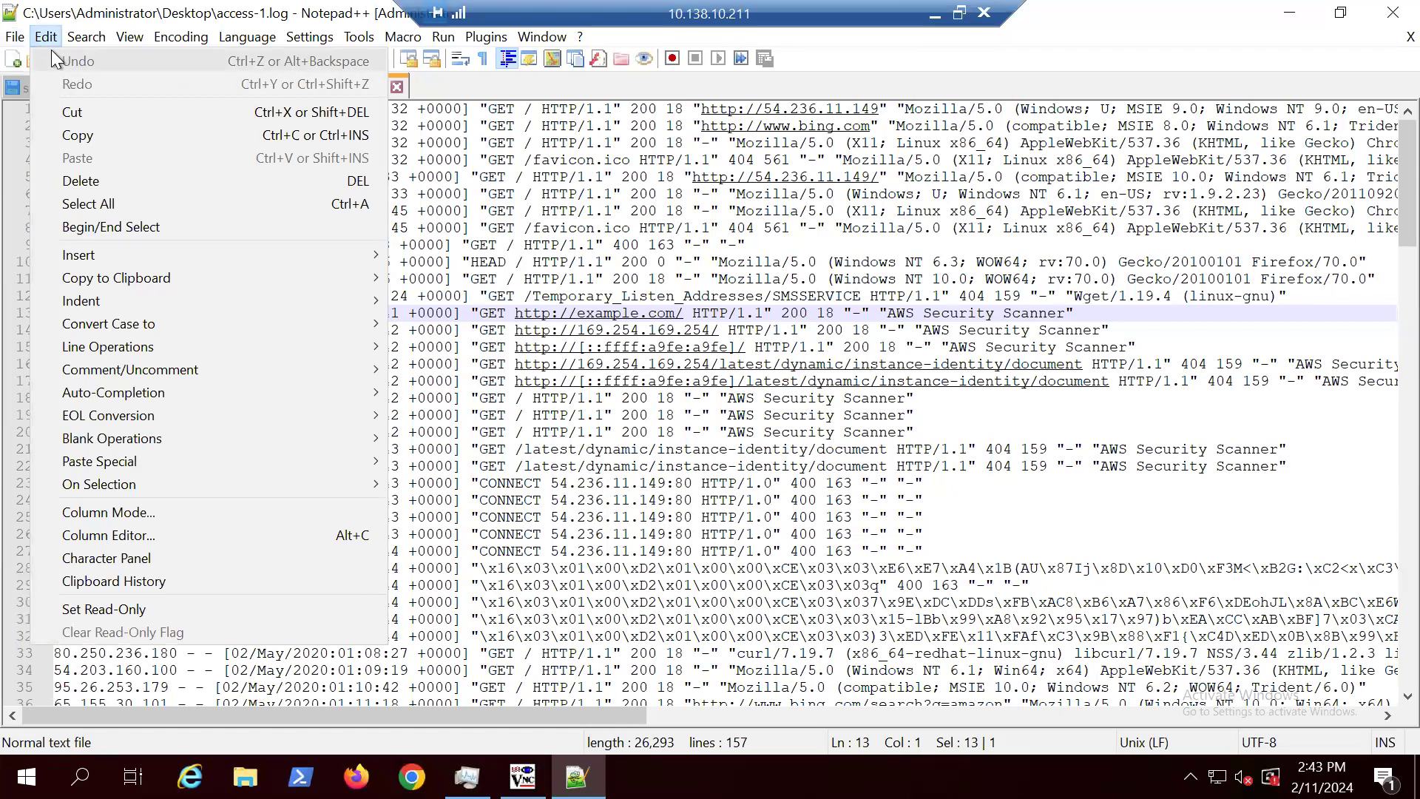
click(87, 59)
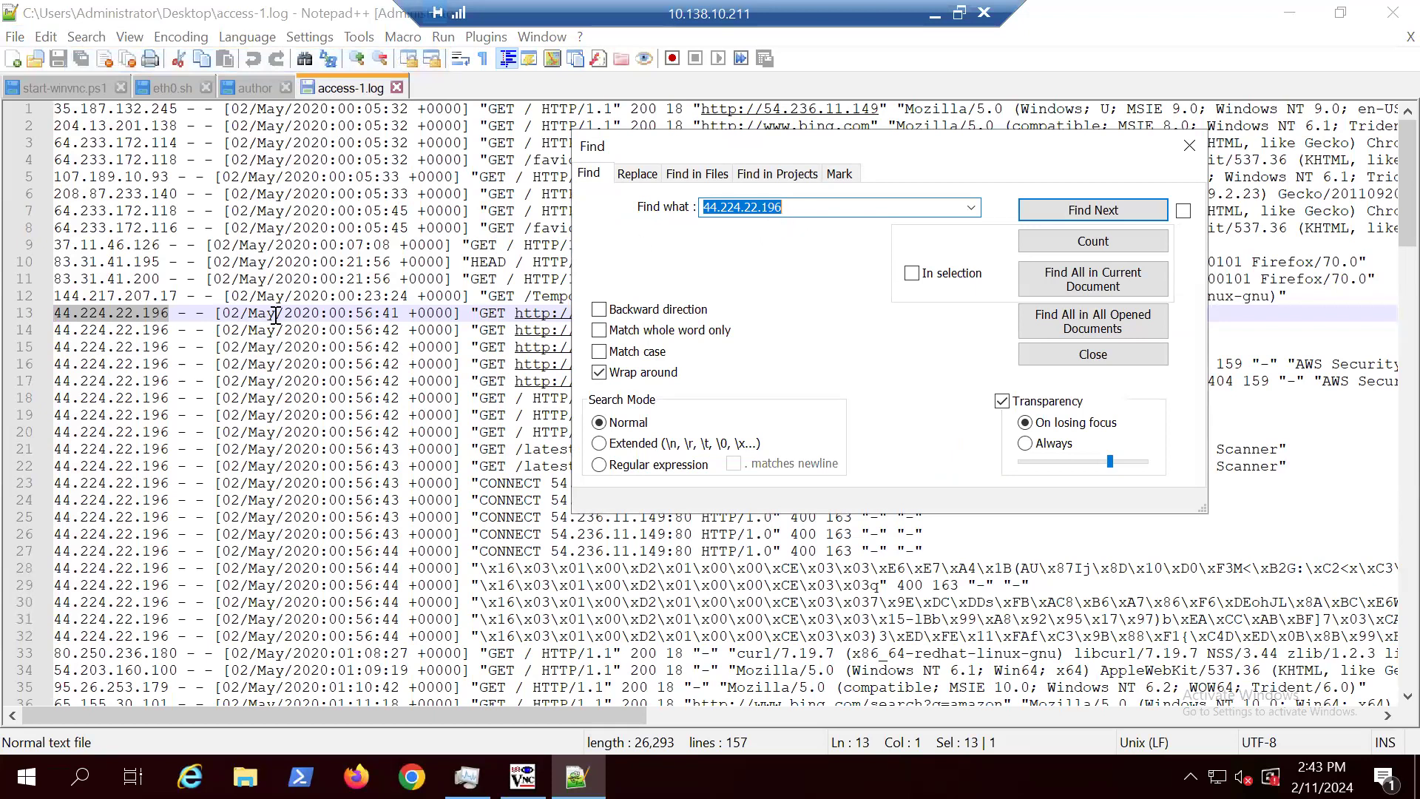
click(1083, 243)
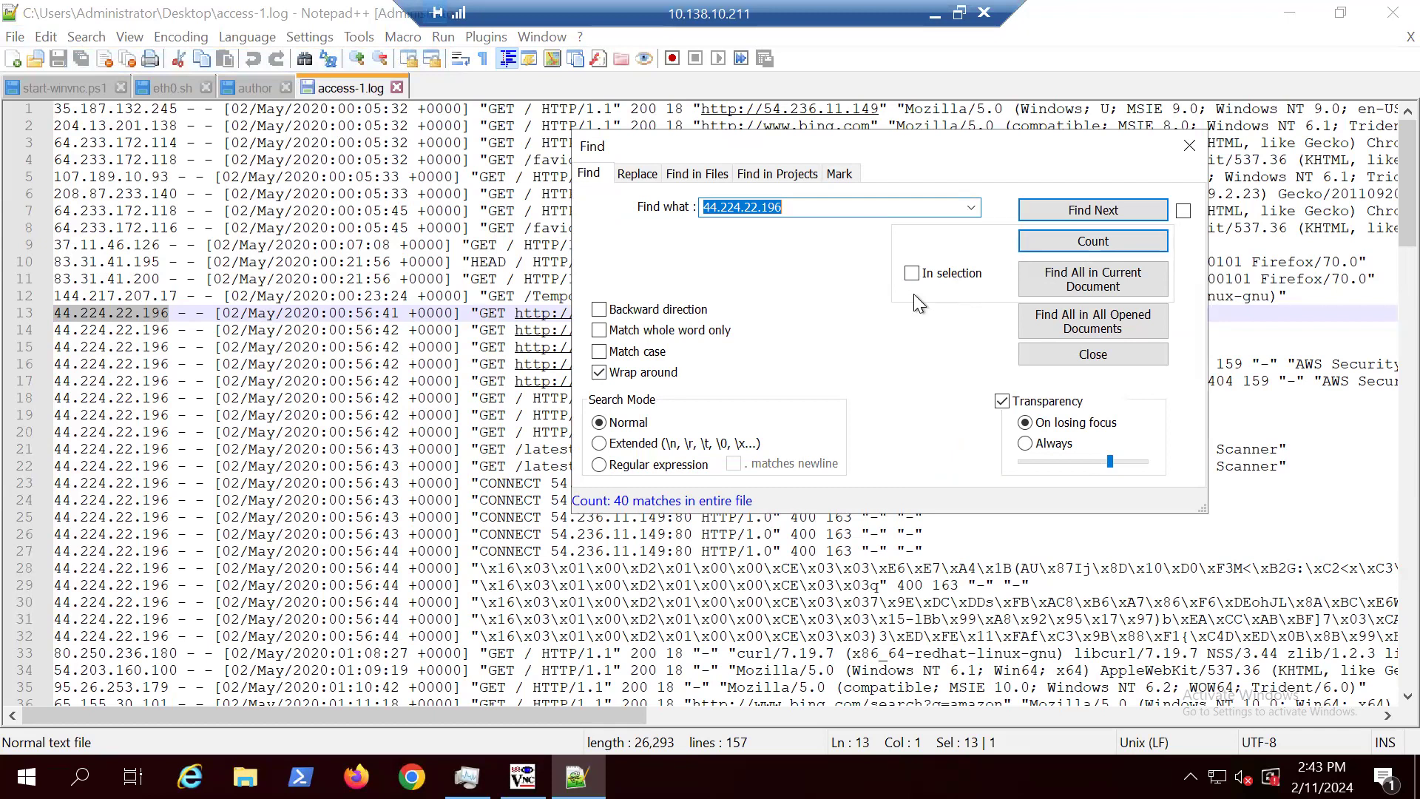
click(1184, 146)
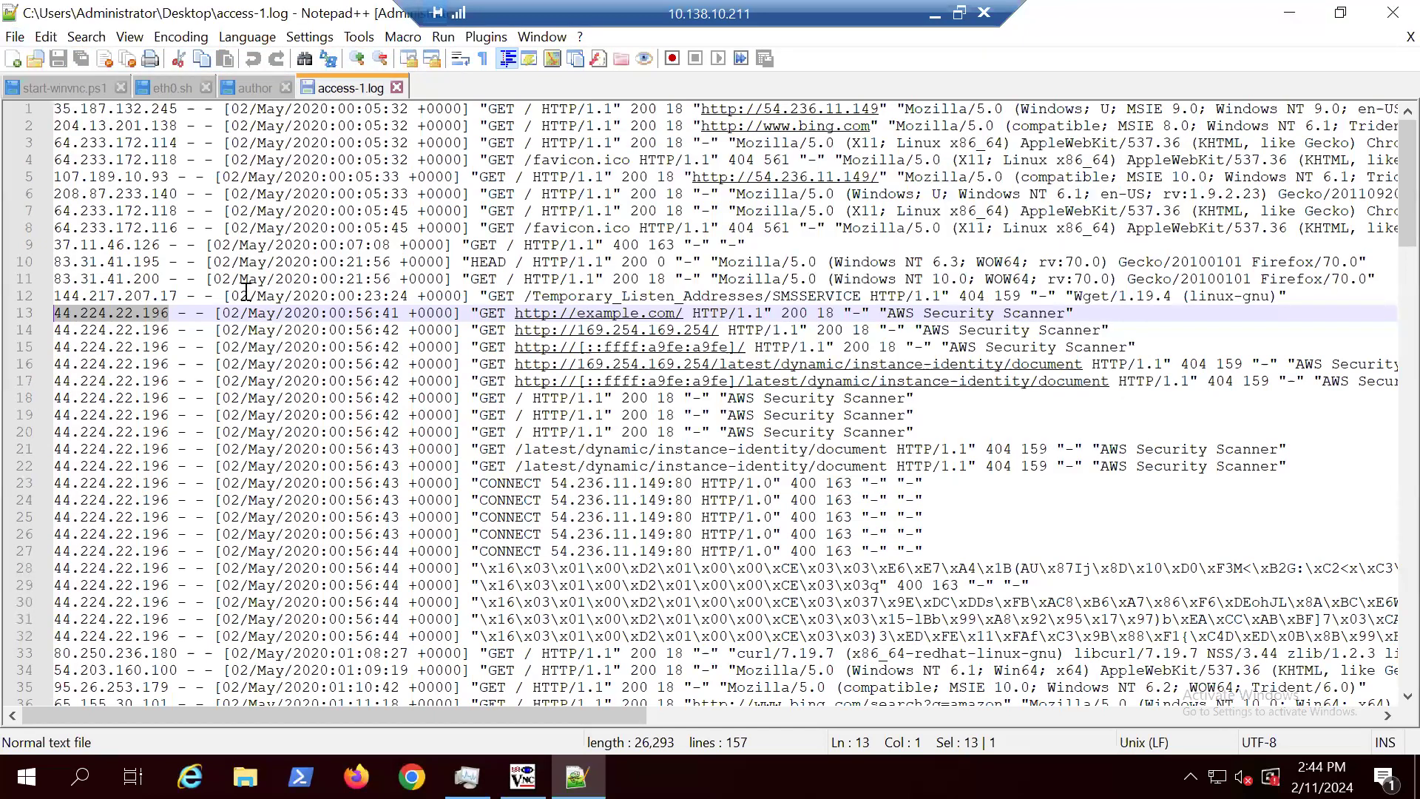
Step: Count the occurrences of "AWS Security Scanner" in access-1.log and view the user-agent text at the ends of the lines
click(201, 313)
drag(1065, 311, 888, 306)
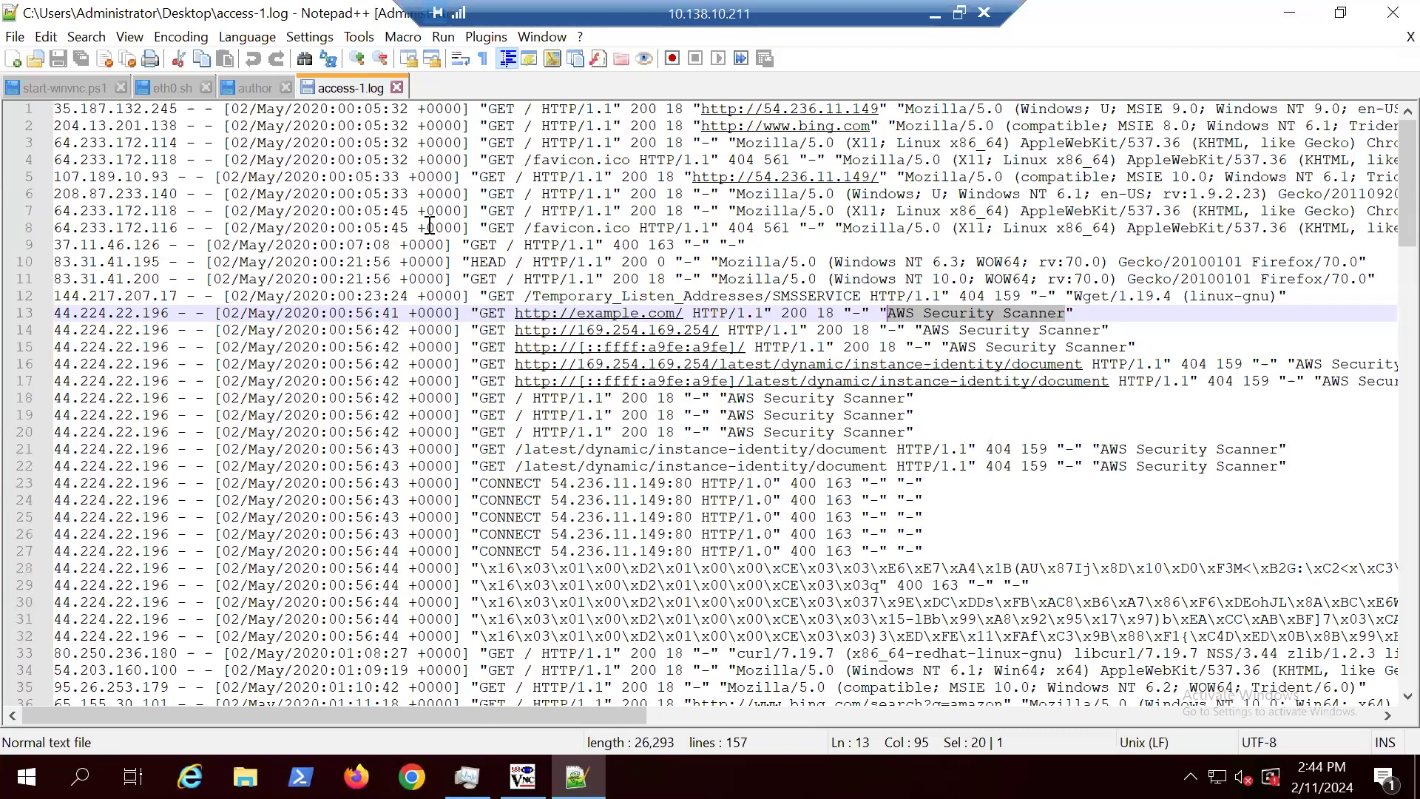
click(85, 37)
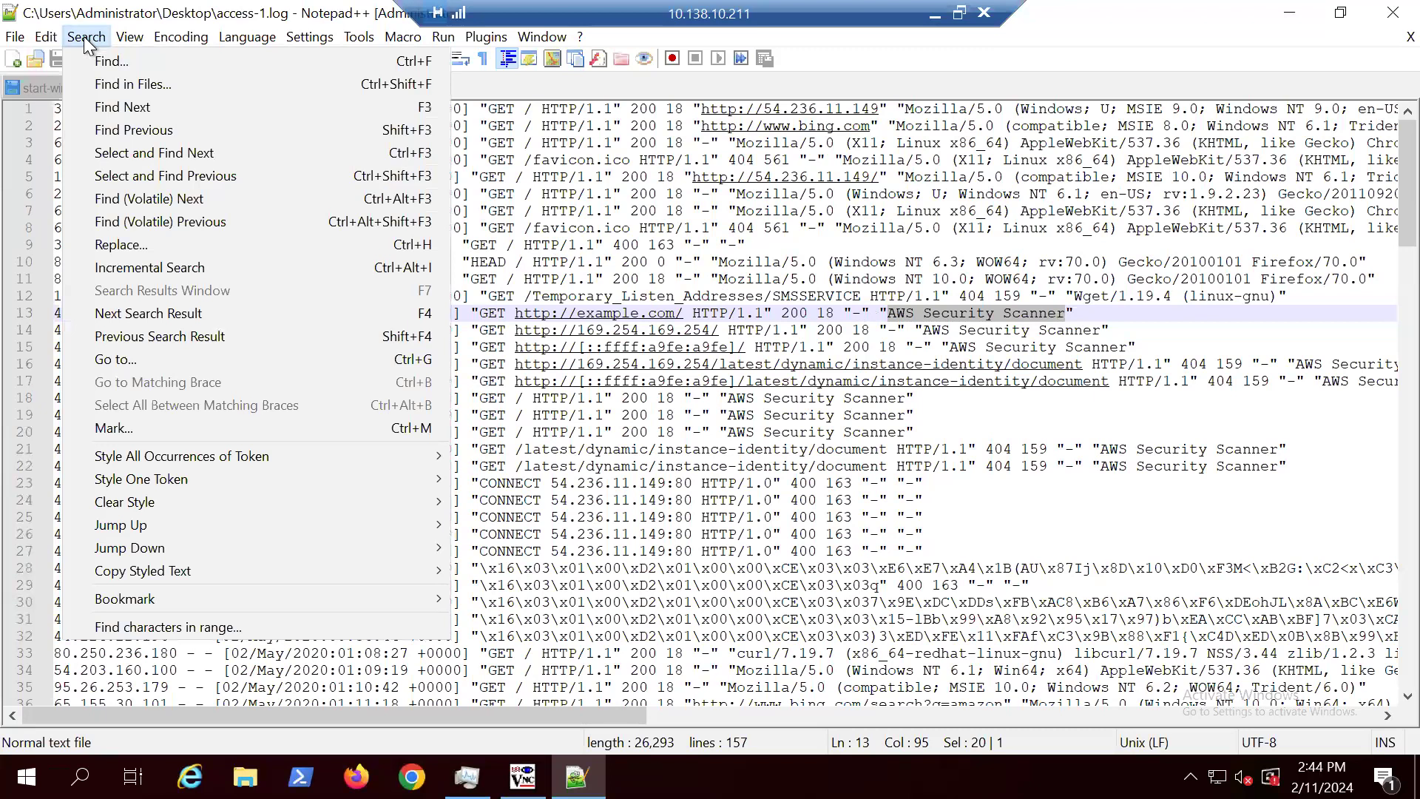
click(95, 56)
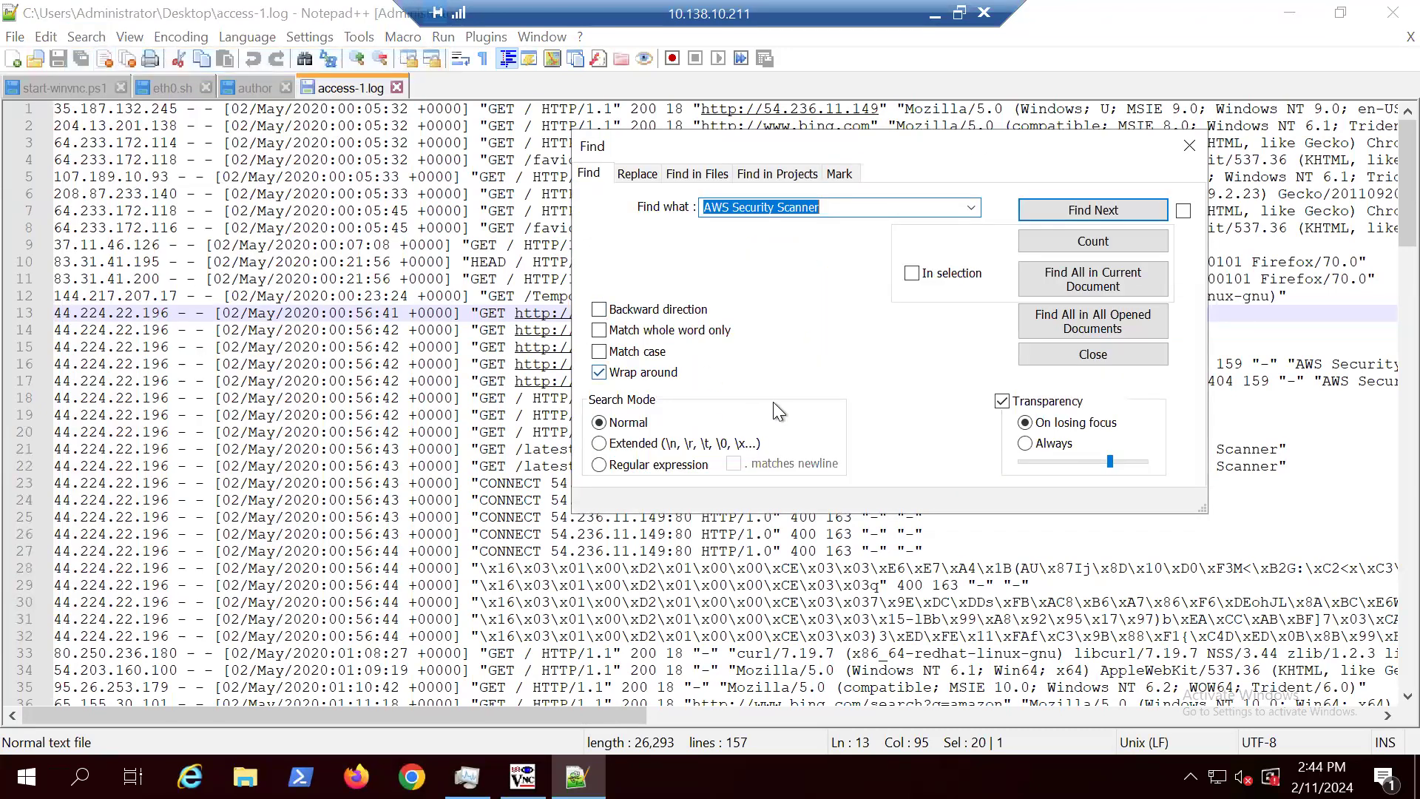
click(1095, 242)
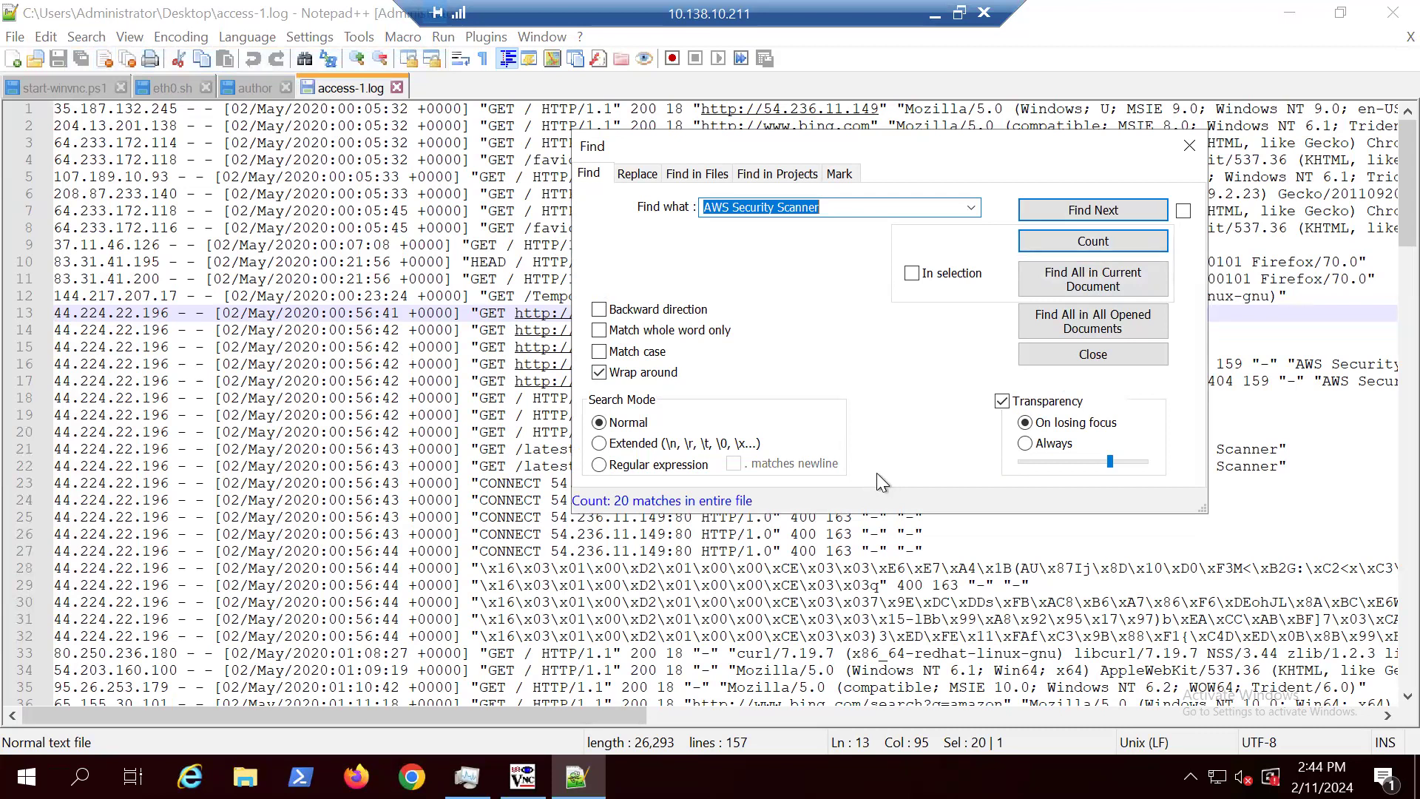
click(1184, 144)
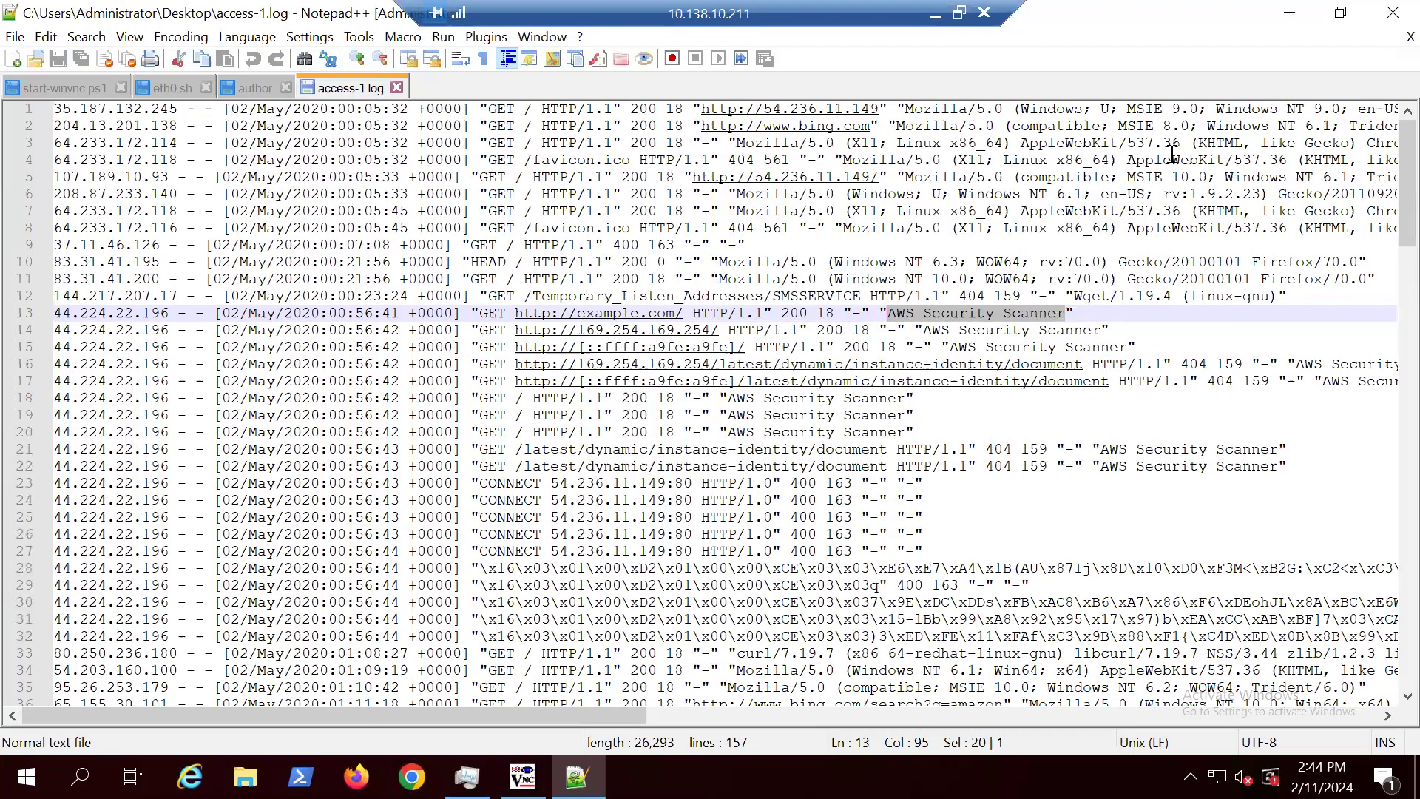
drag(628, 712, 1039, 708)
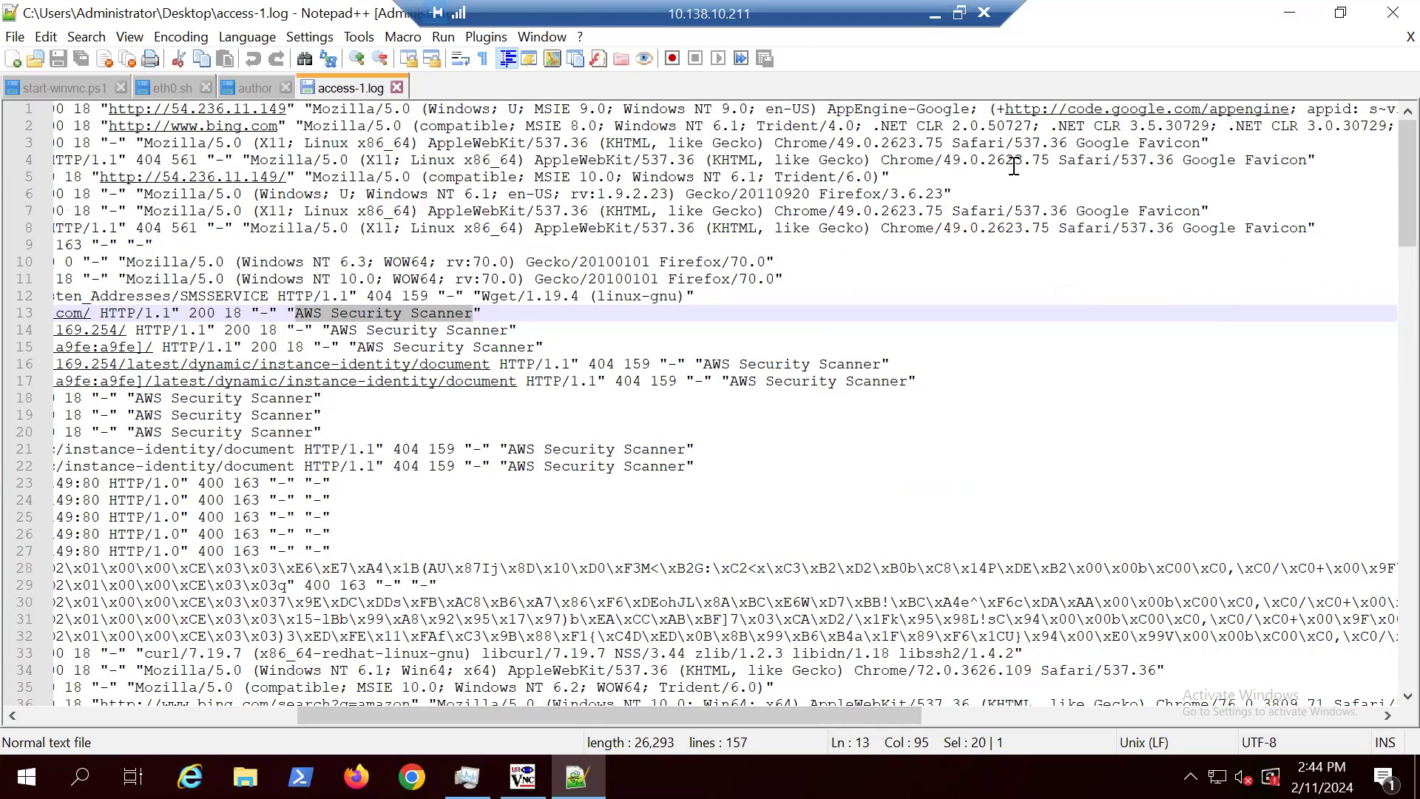
Step: Minimize the log editor, switch to Chrome, search for "ip chicken" and open the ipchicken.com site
click(1283, 14)
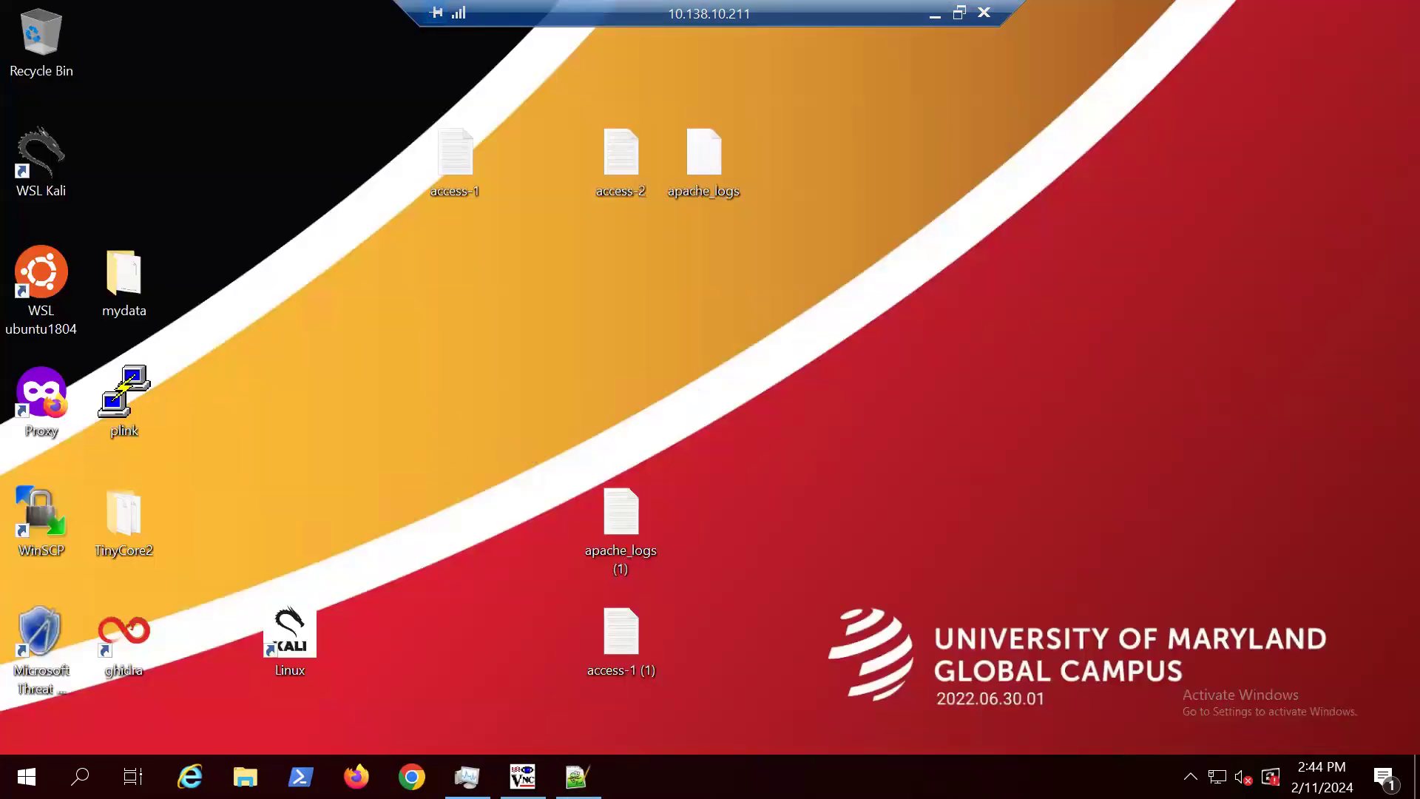
double_click(607, 195)
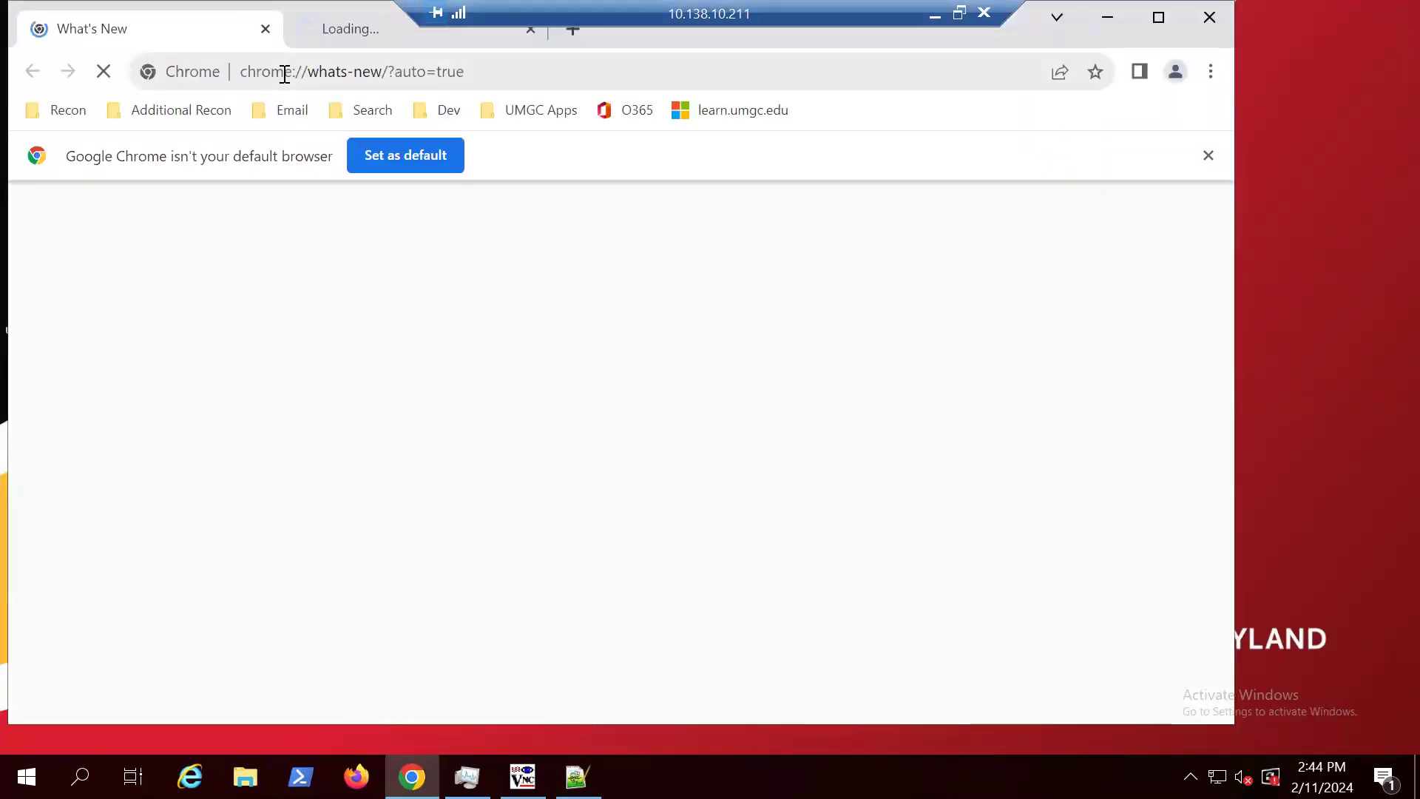
click(284, 74)
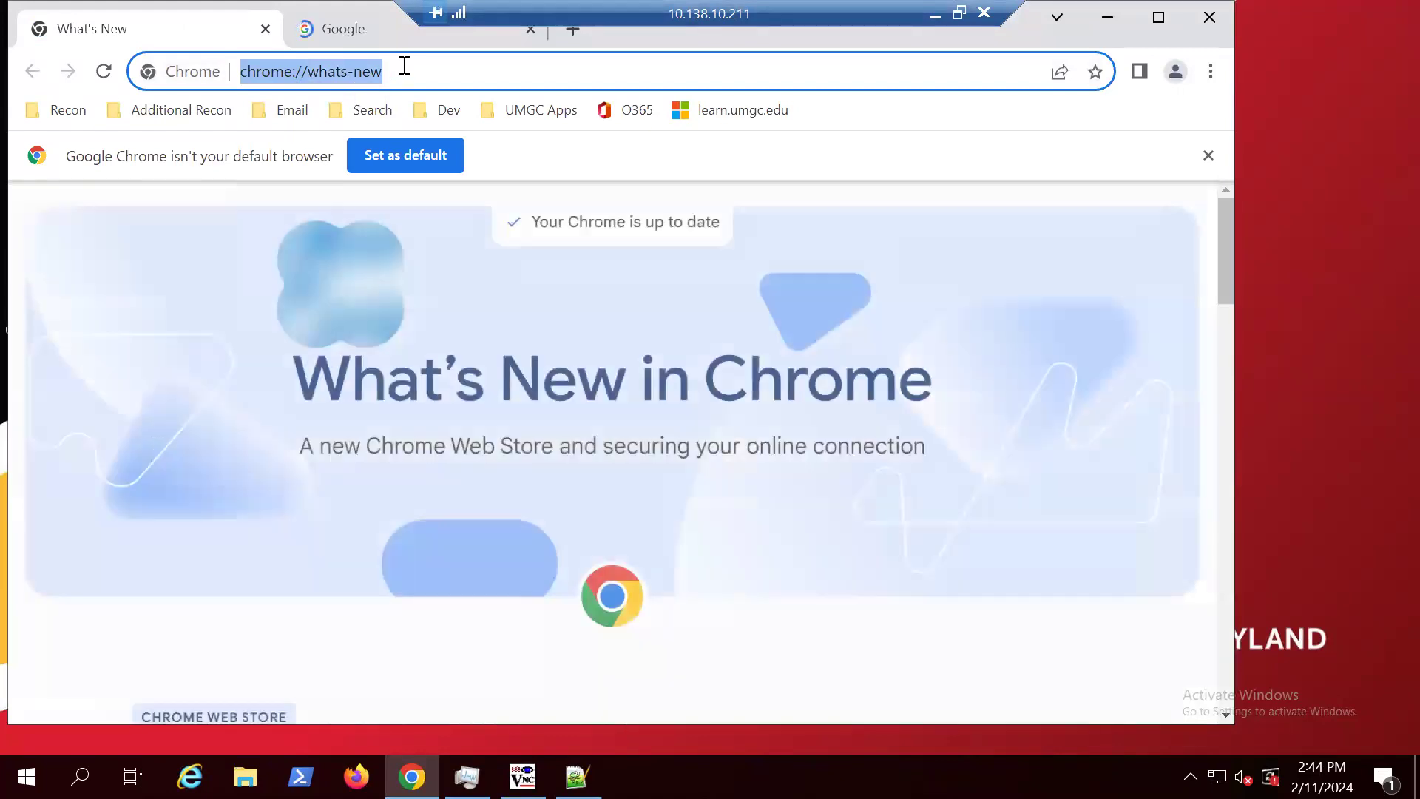
text(ip c)
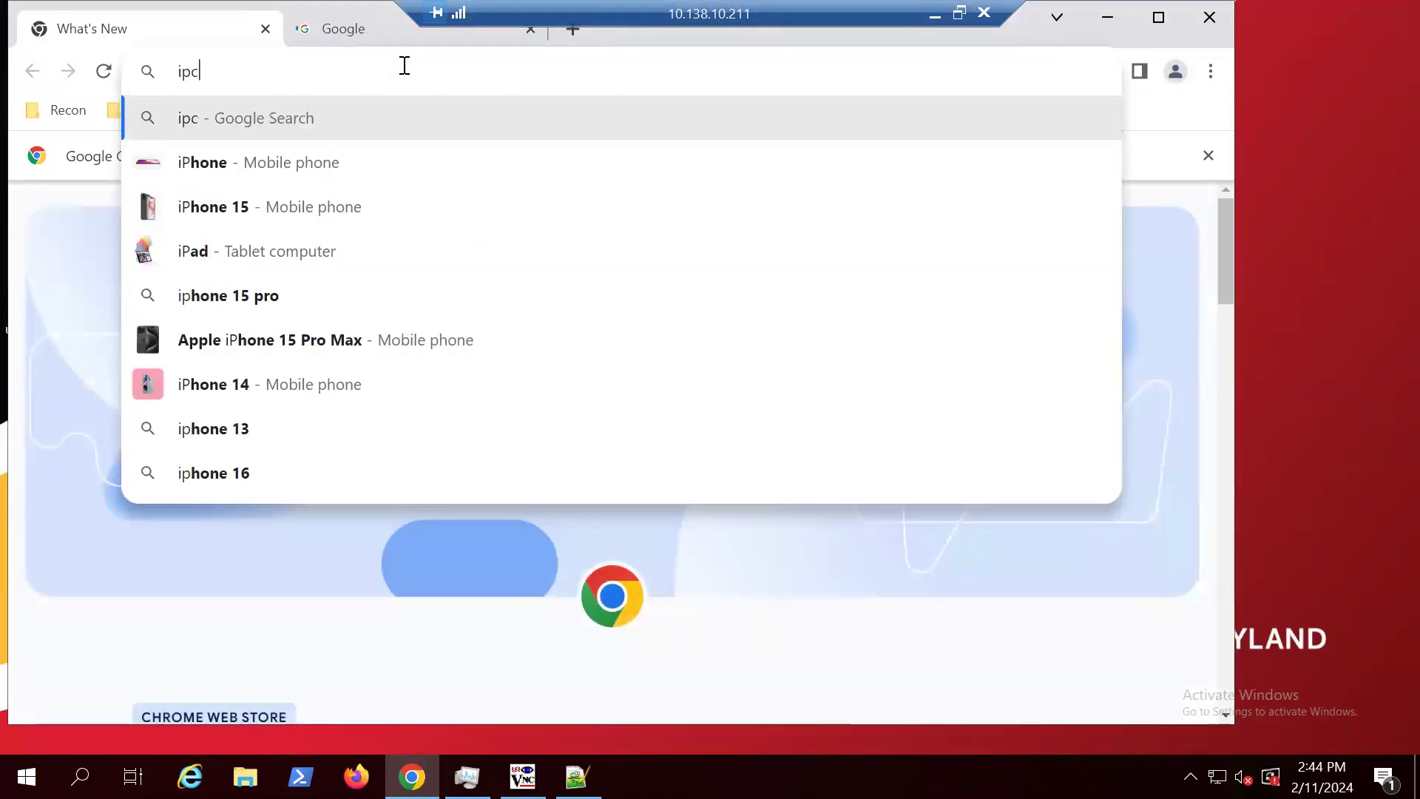
text(h)
key(Down)
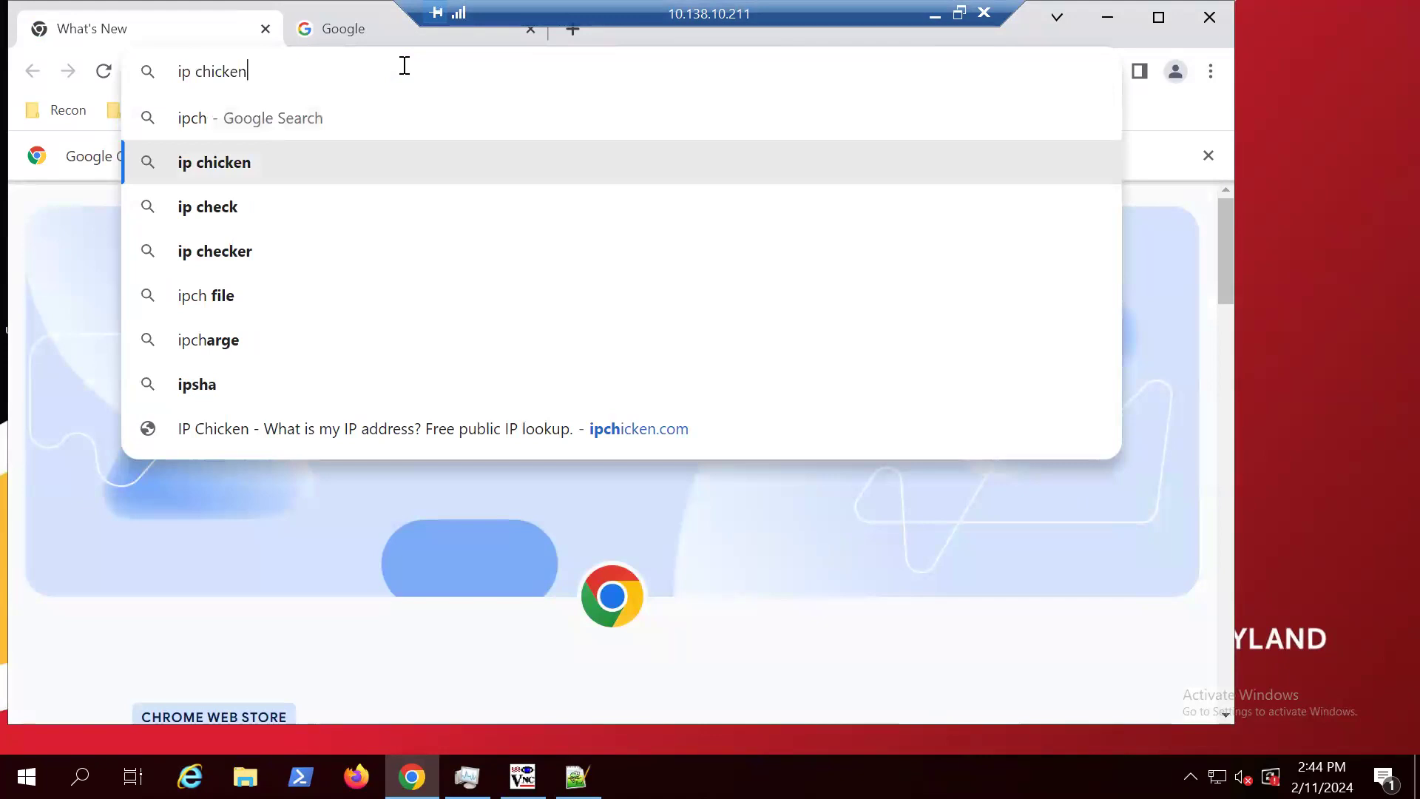
key(Return)
click(428, 461)
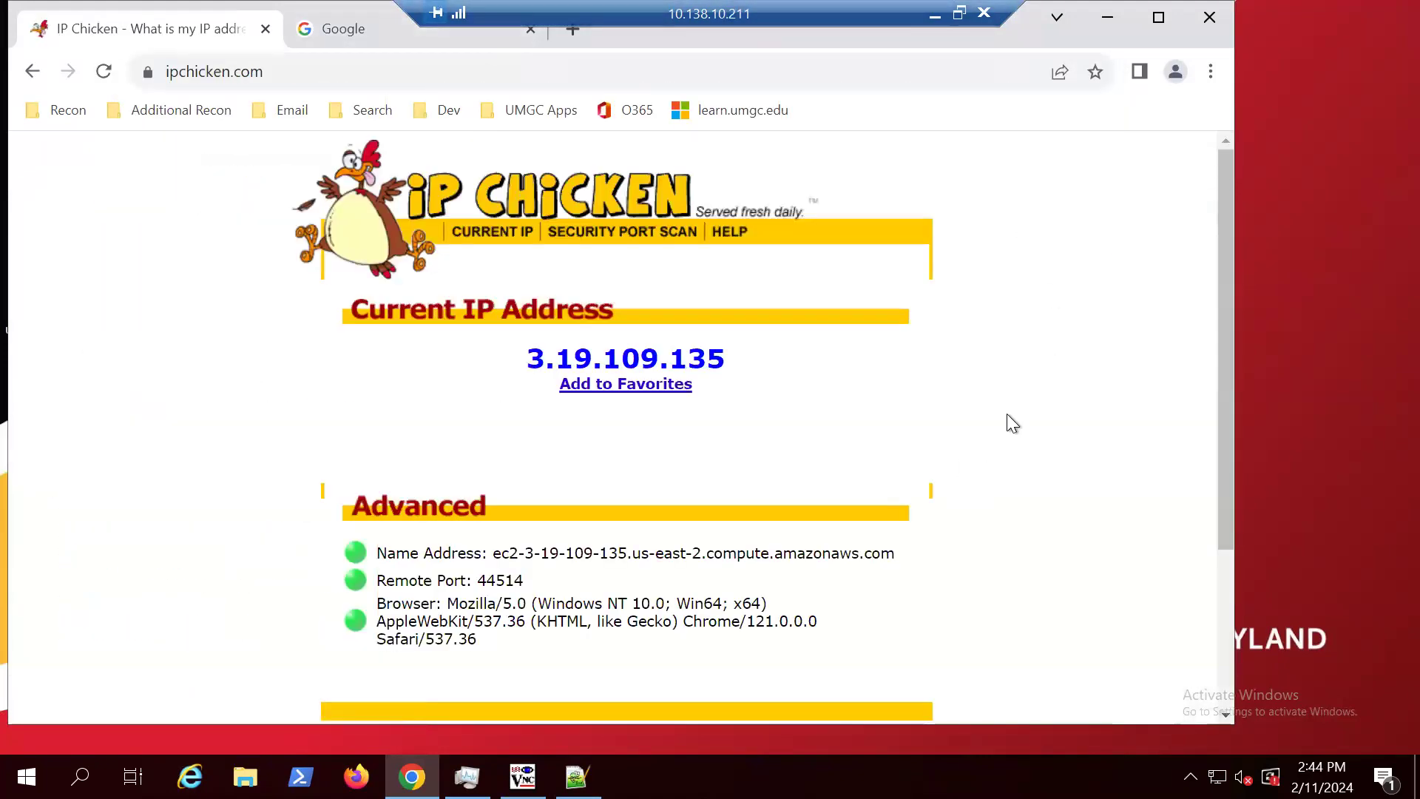
Step: Examine the browser user-agent string, its Chrome version and Windows platform, and the name address on IP Chicken, and minimize Chrome
scroll(1001, 392, down, 2)
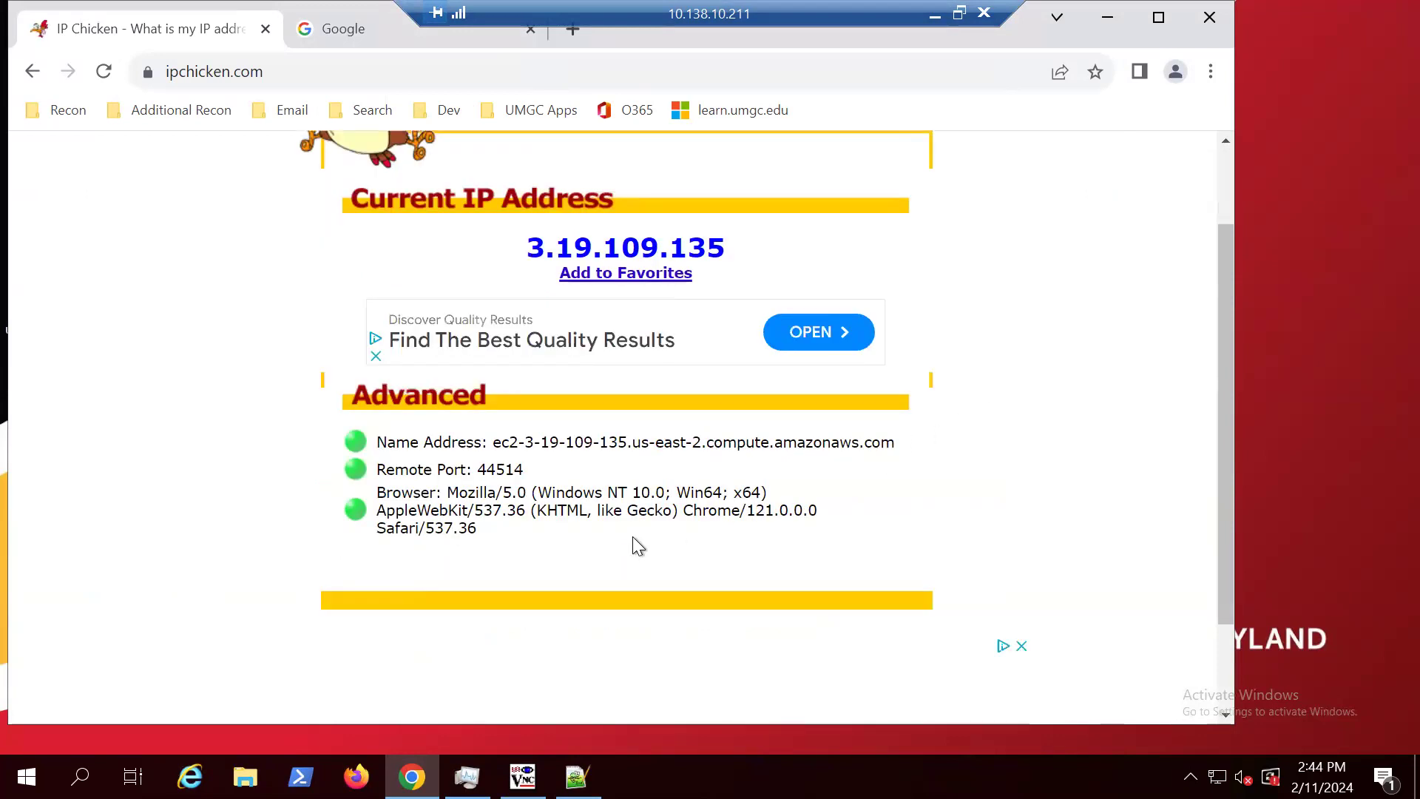
drag(481, 529, 454, 494)
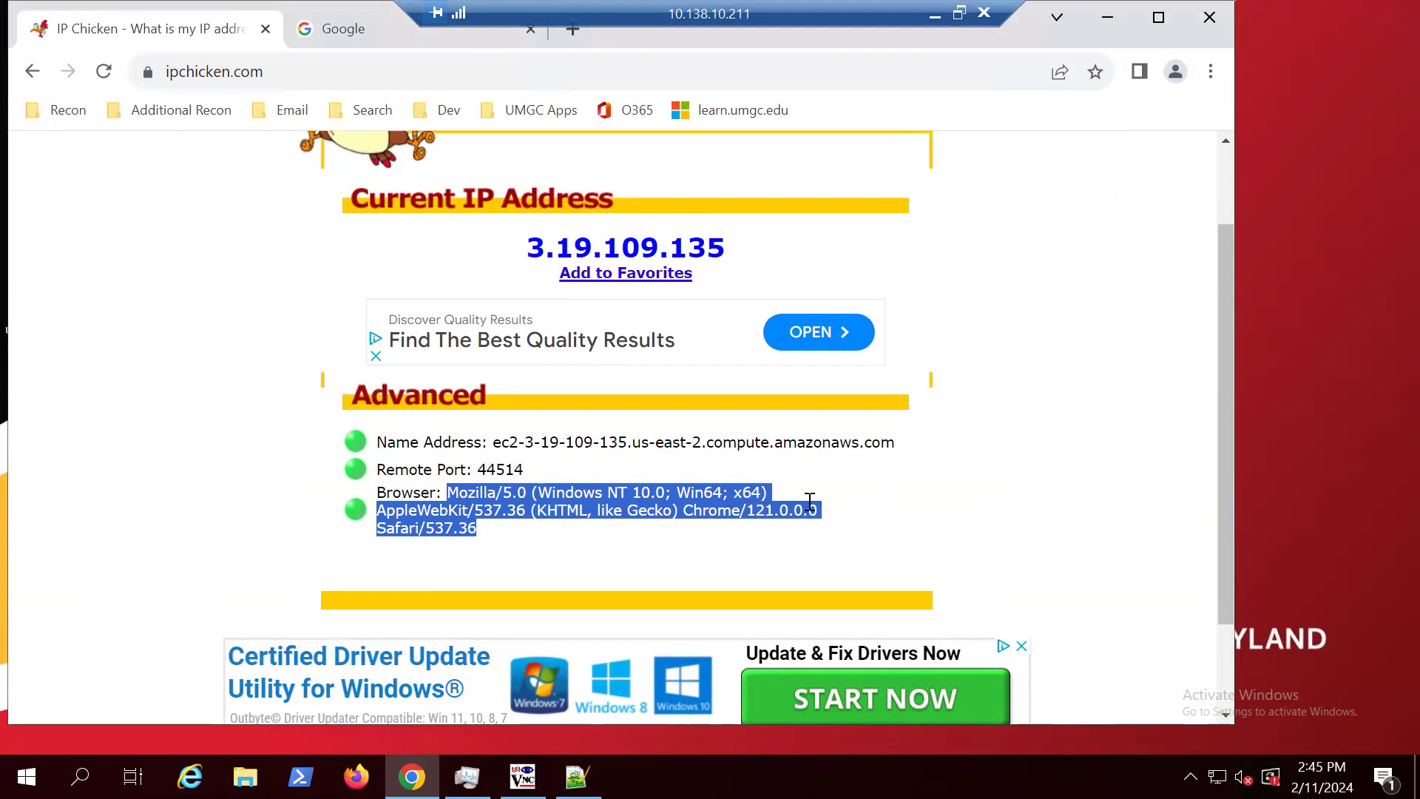
click(831, 510)
drag(831, 510, 689, 507)
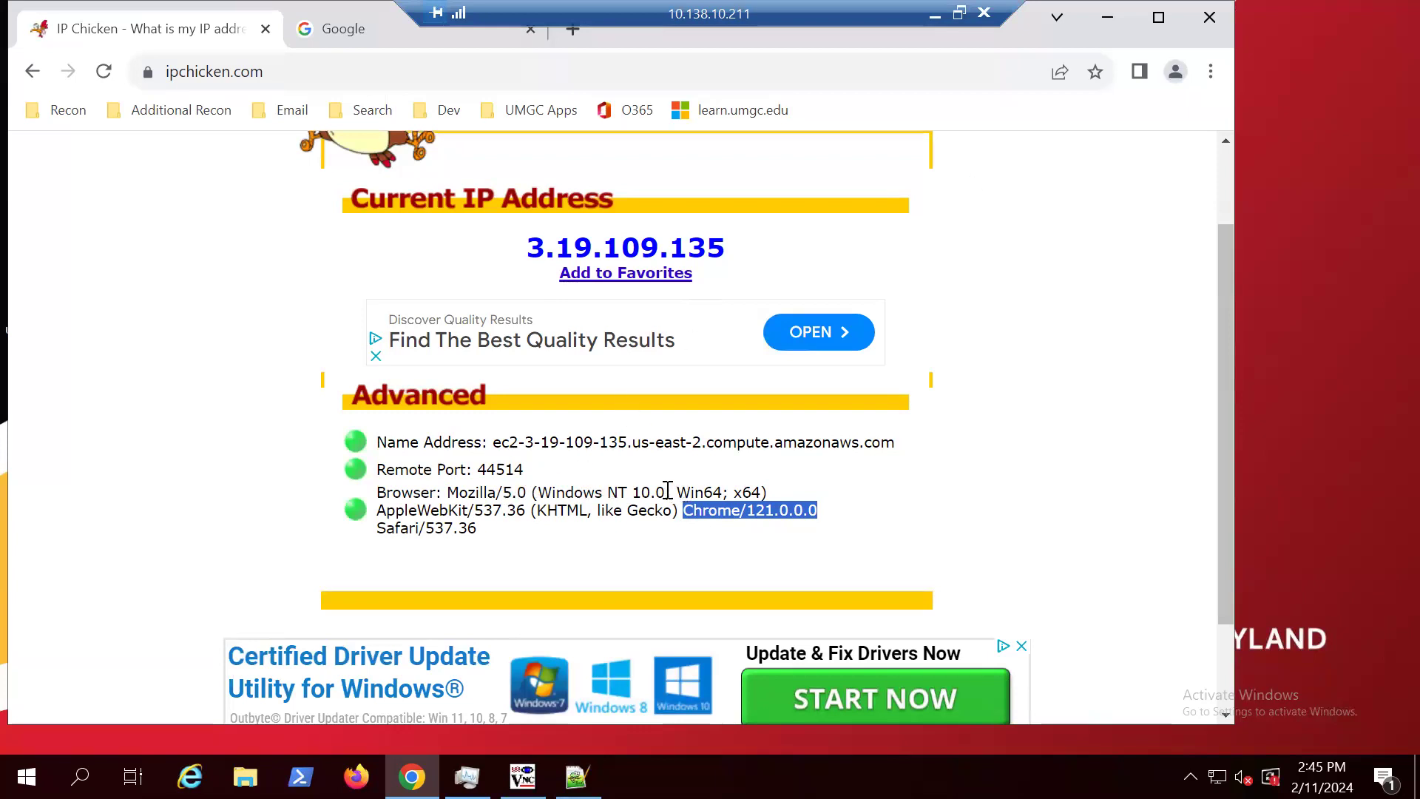
drag(666, 491, 543, 488)
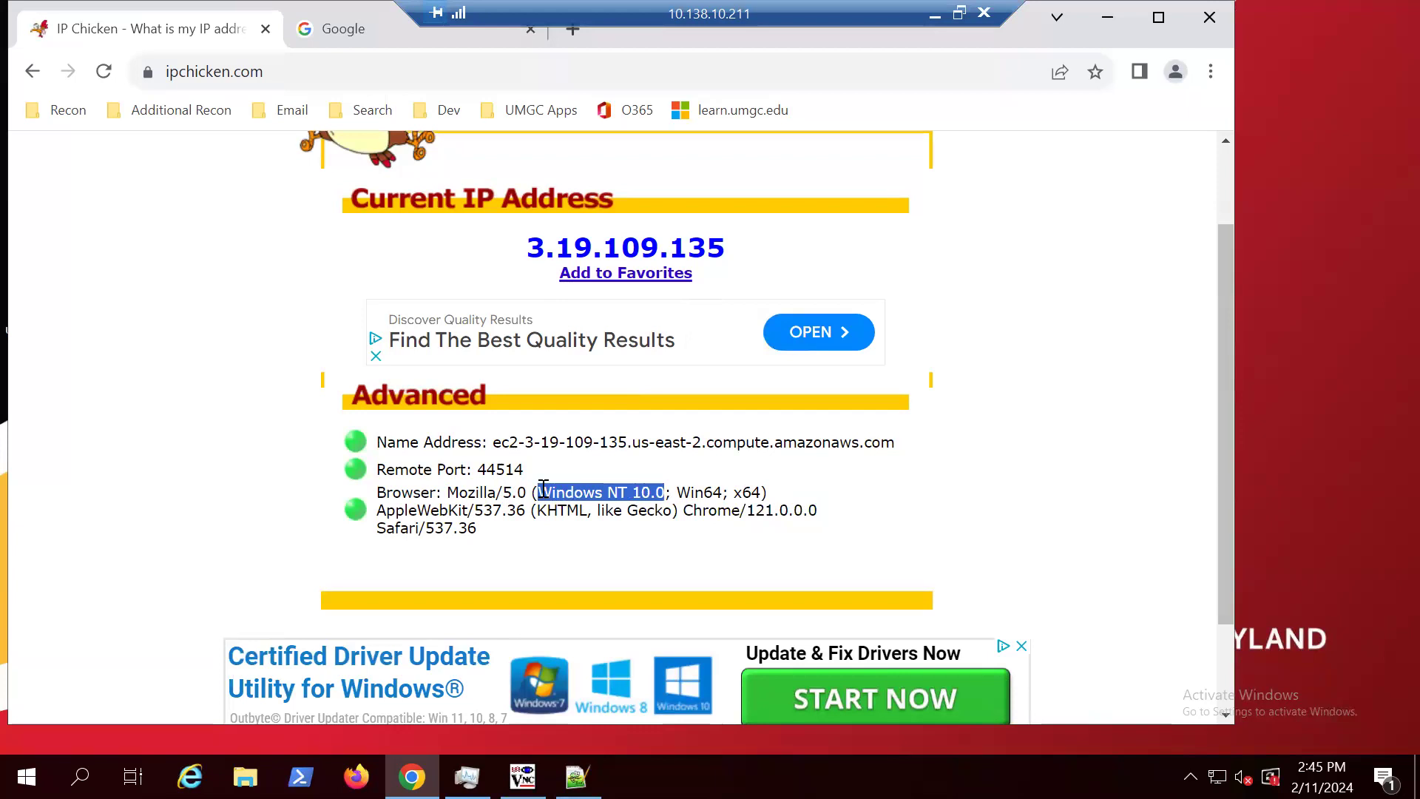
drag(721, 492, 673, 492)
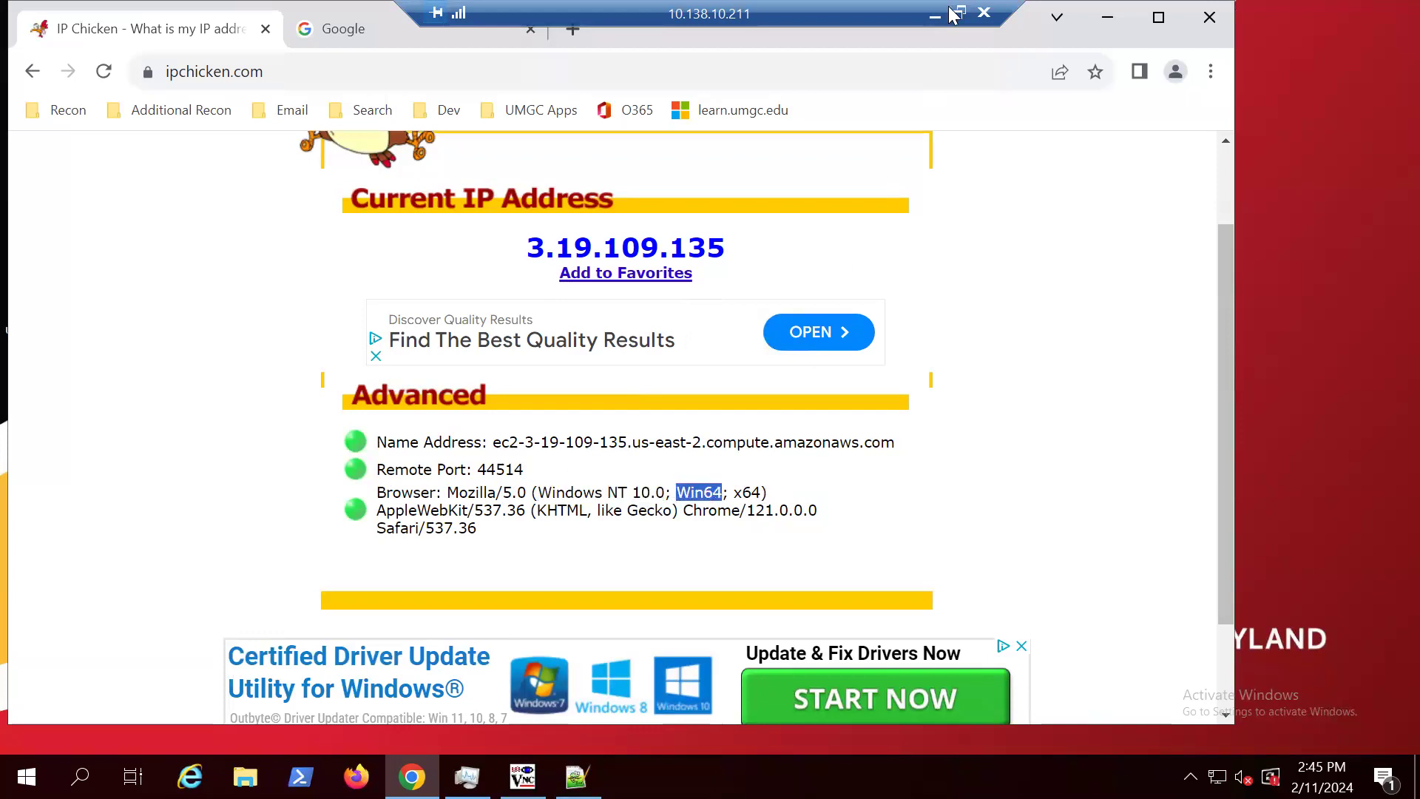
drag(774, 441, 851, 442)
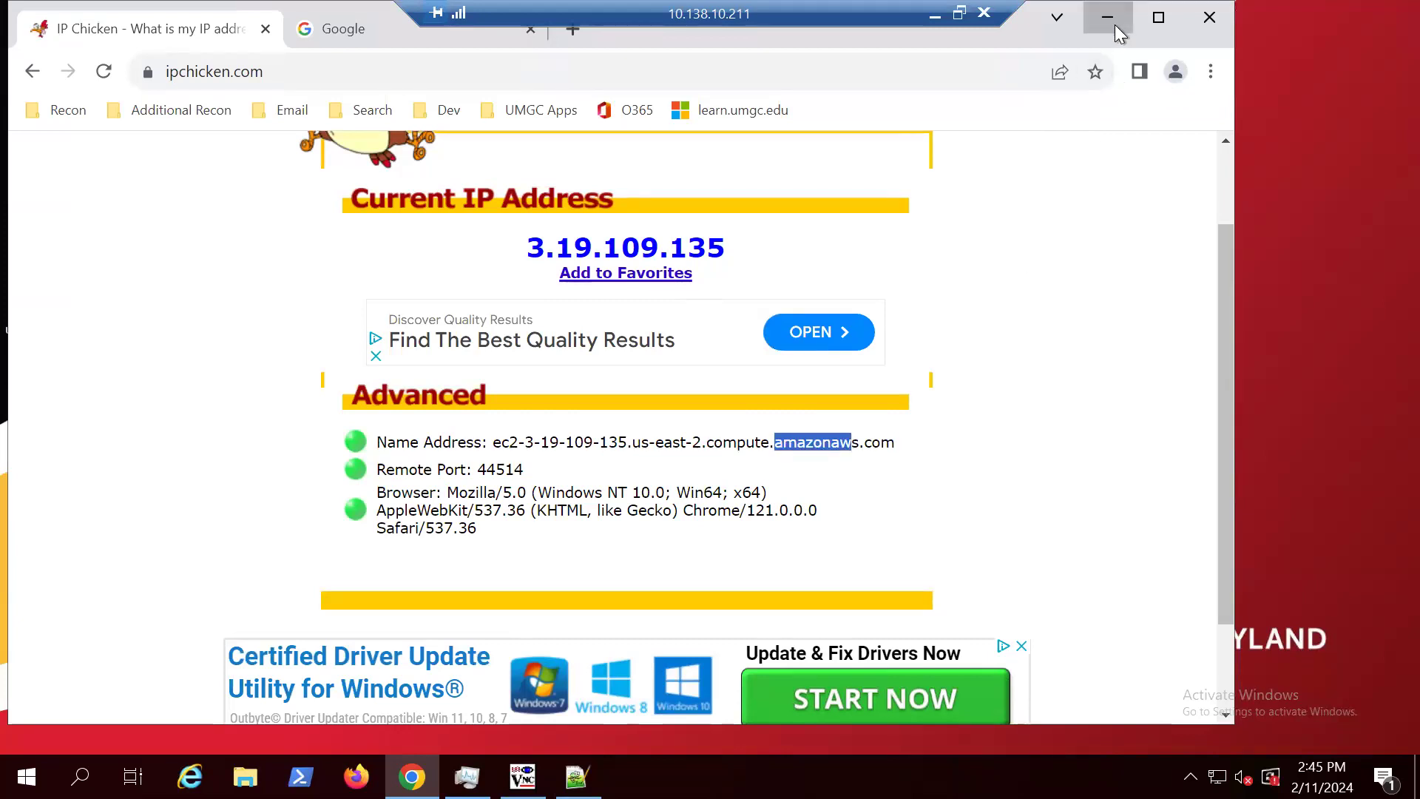
drag(896, 447, 492, 442)
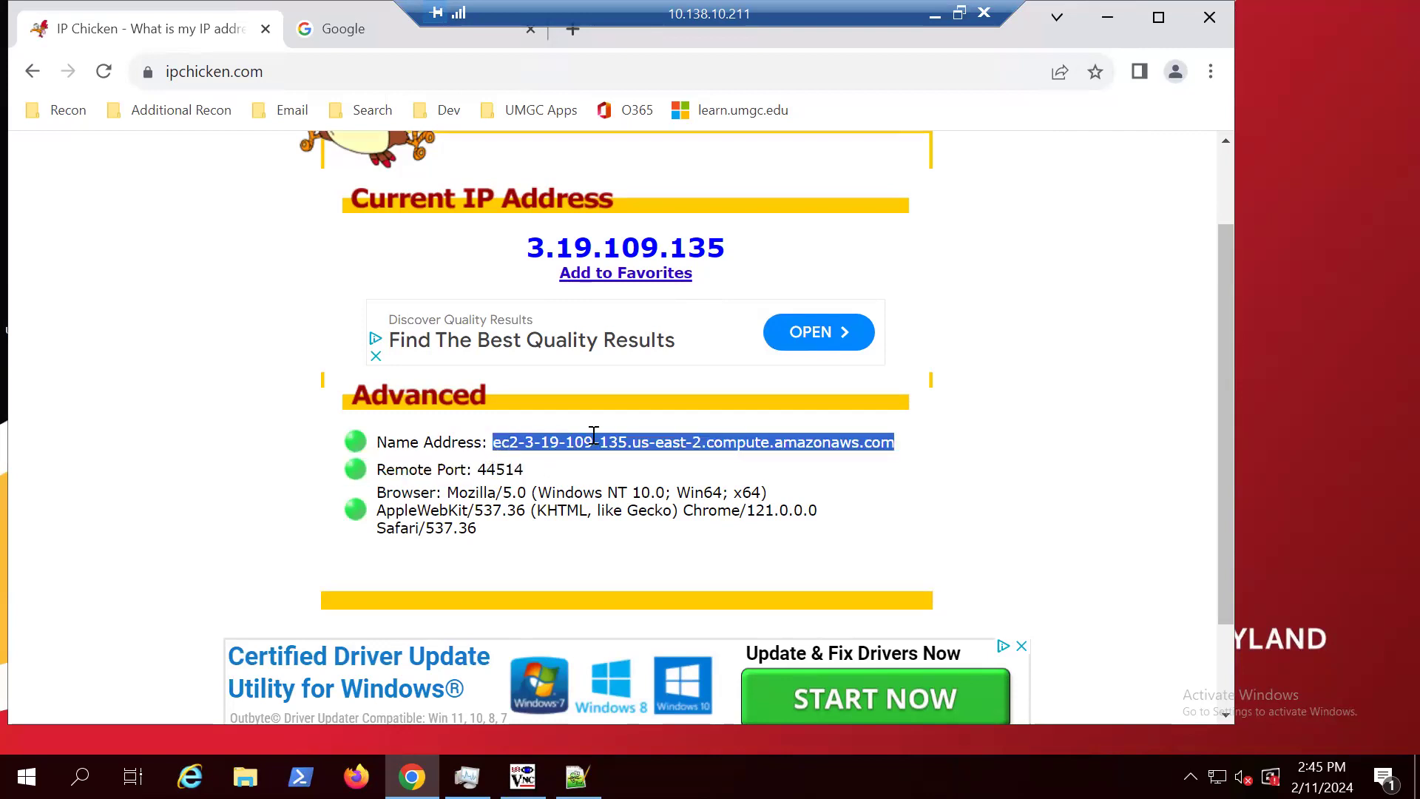
click(1107, 16)
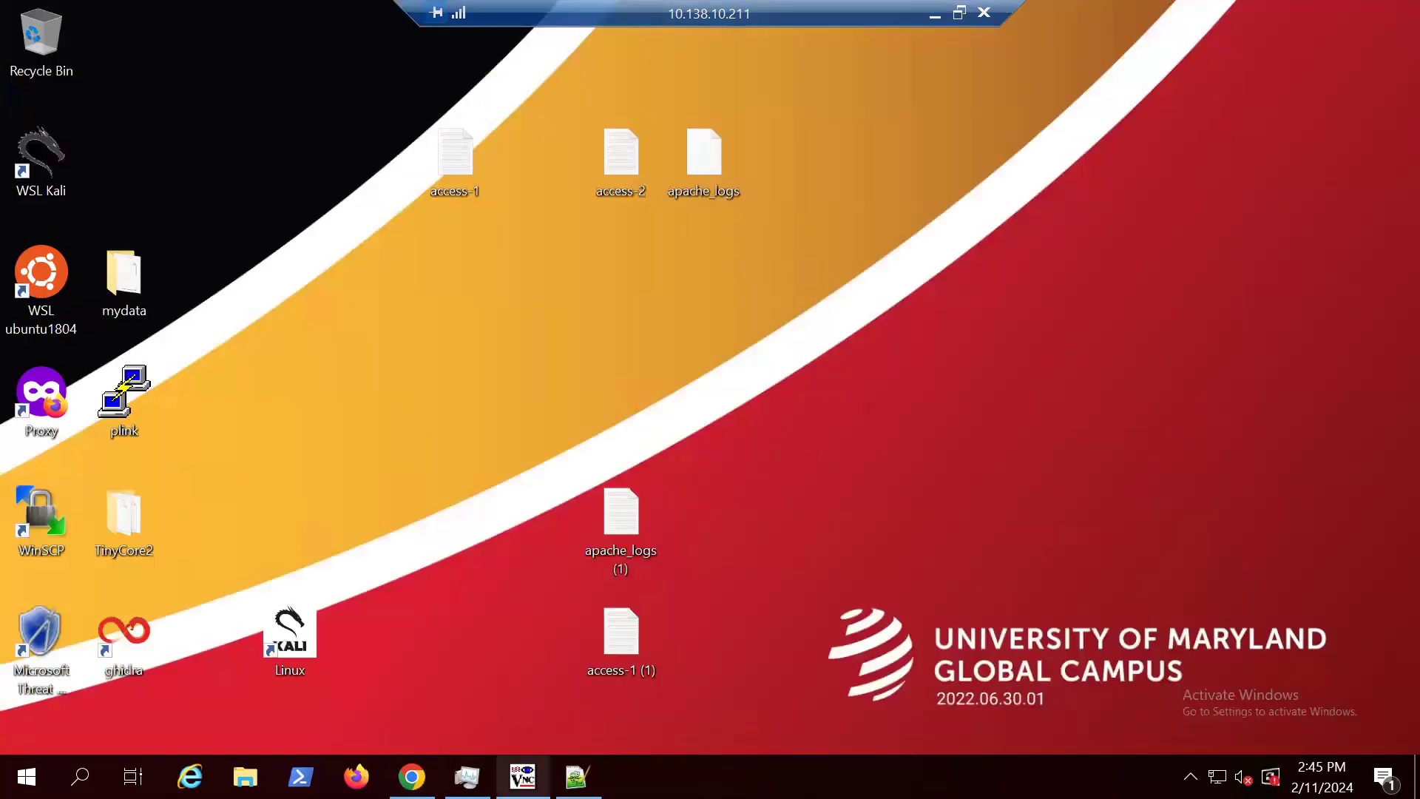
Step: Switch back to access-1.log in Notepad++, count the occurrences of "iPhone", and close the search dialog
click(577, 776)
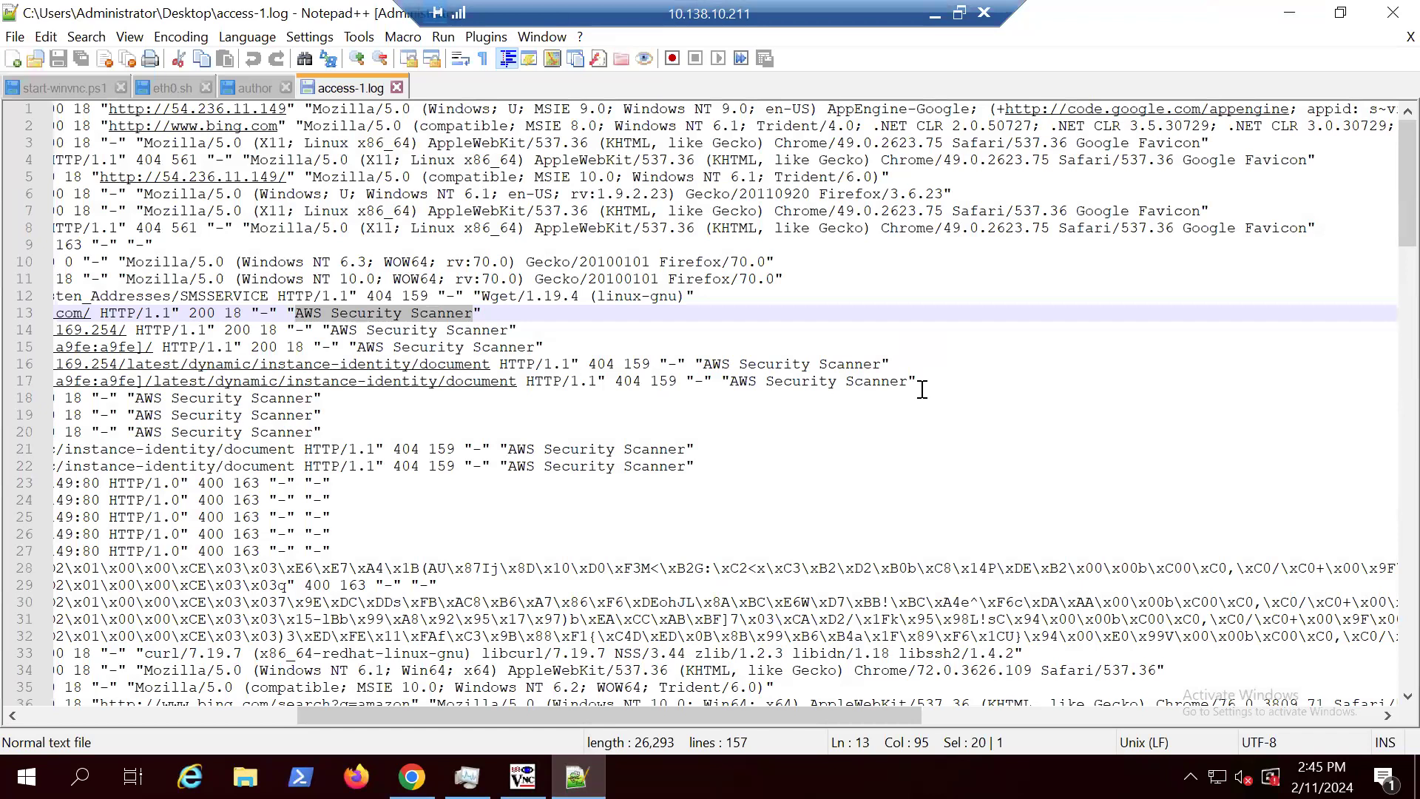
scroll(843, 518, down, 3)
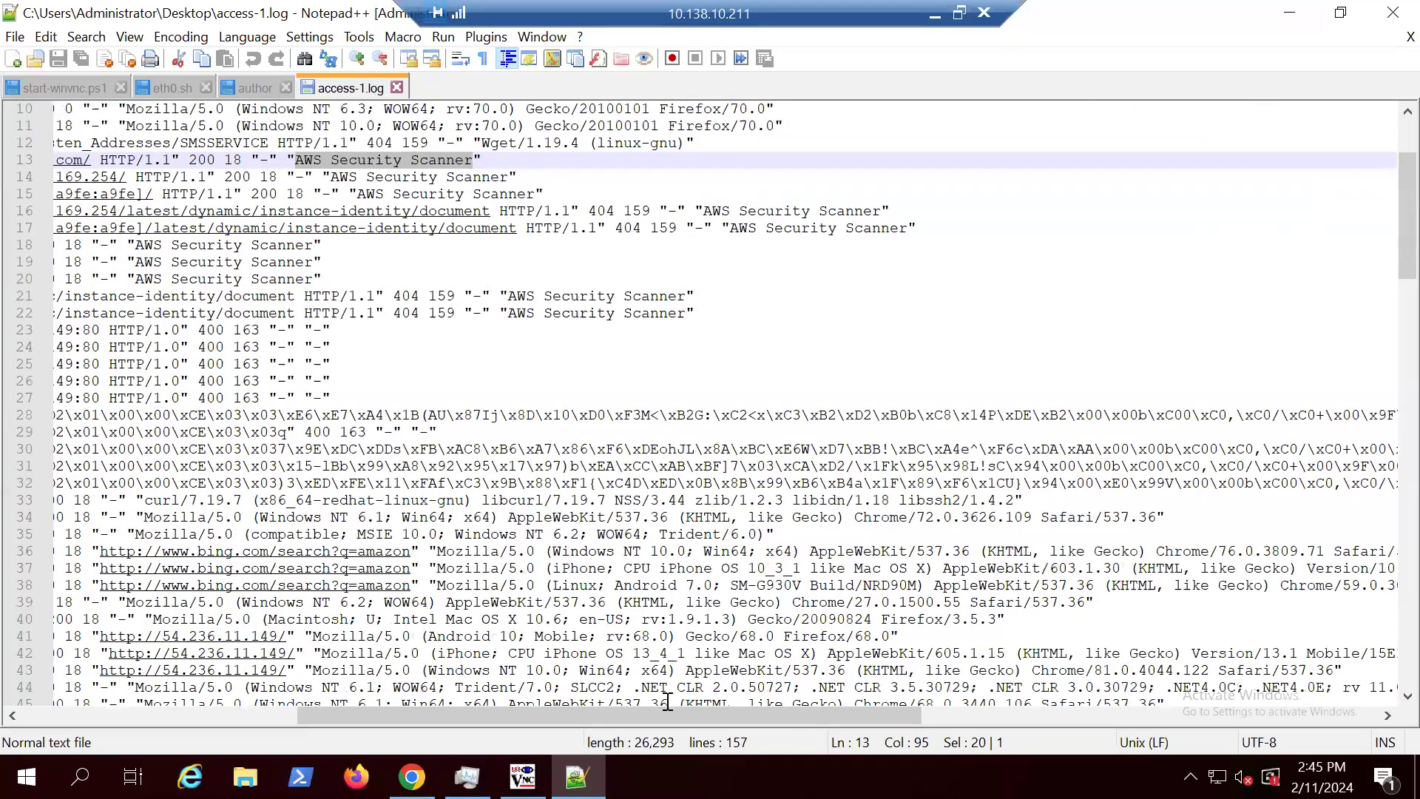
drag(603, 559, 553, 567)
click(599, 569)
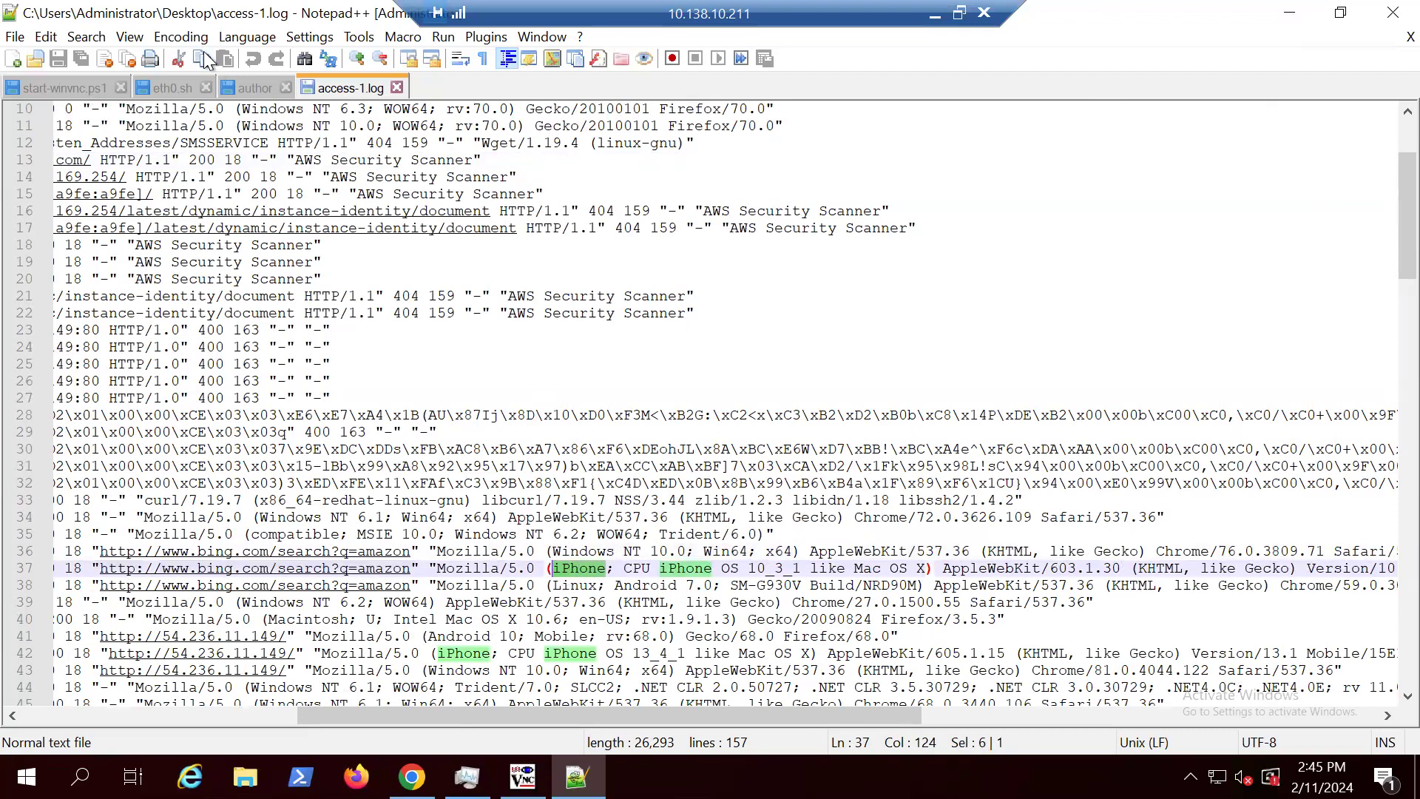
click(85, 37)
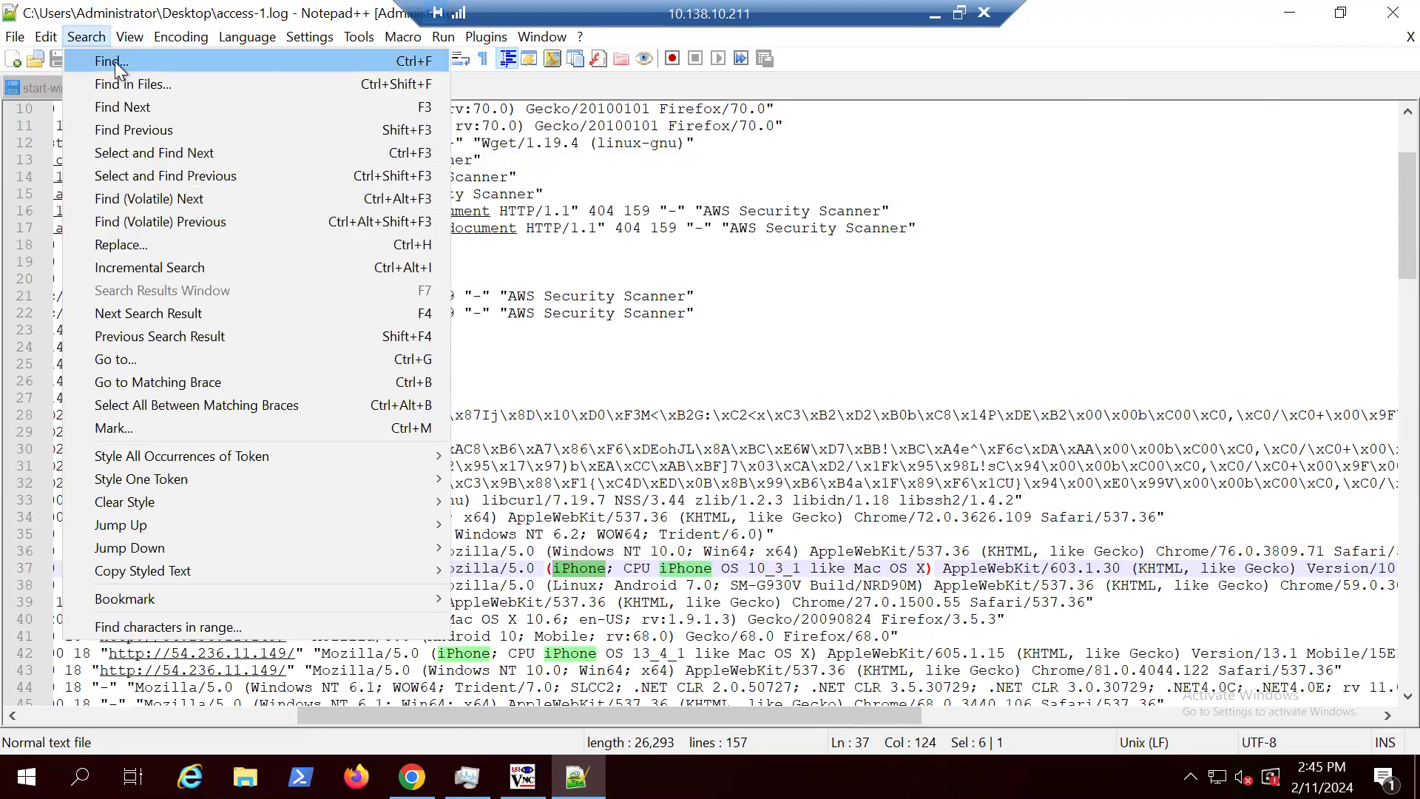
click(114, 60)
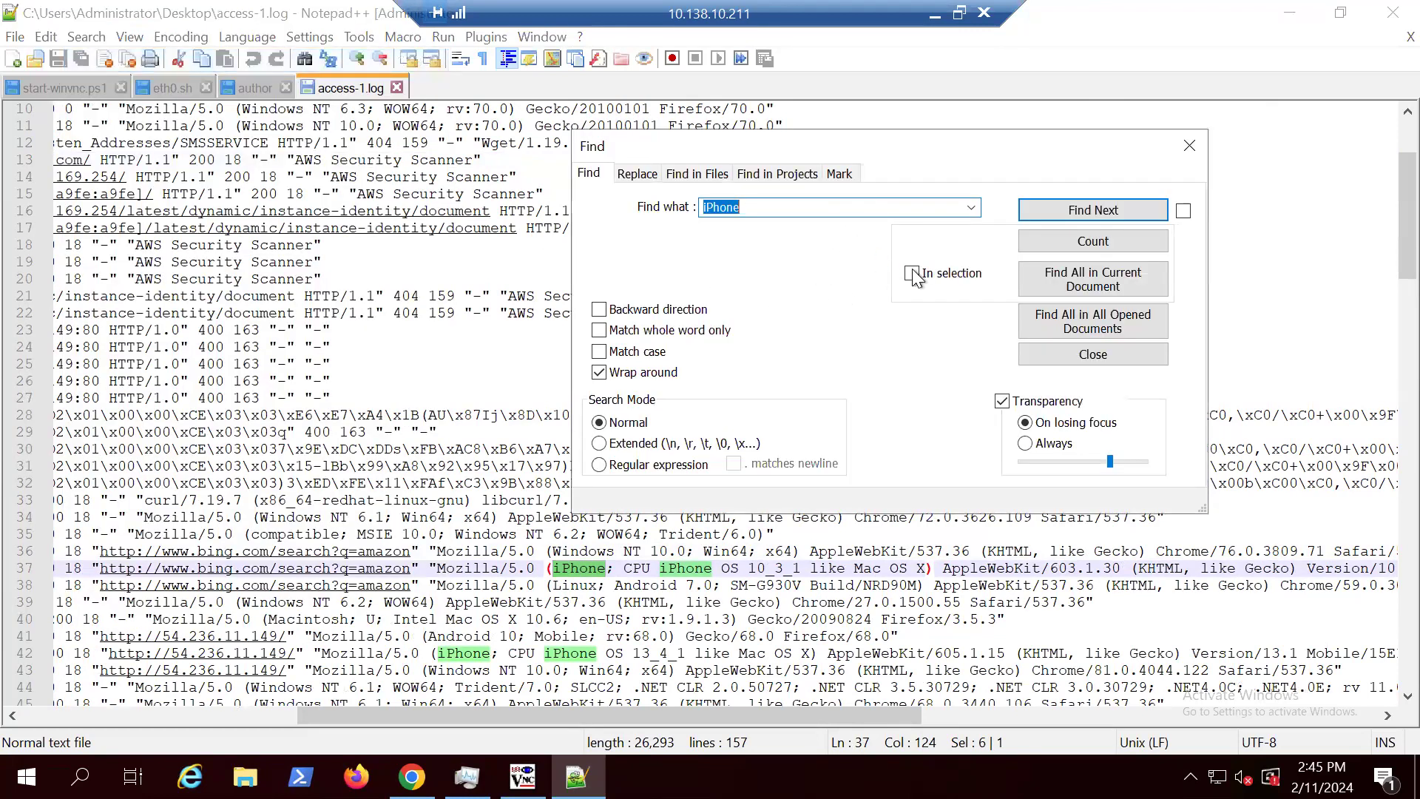
click(1097, 244)
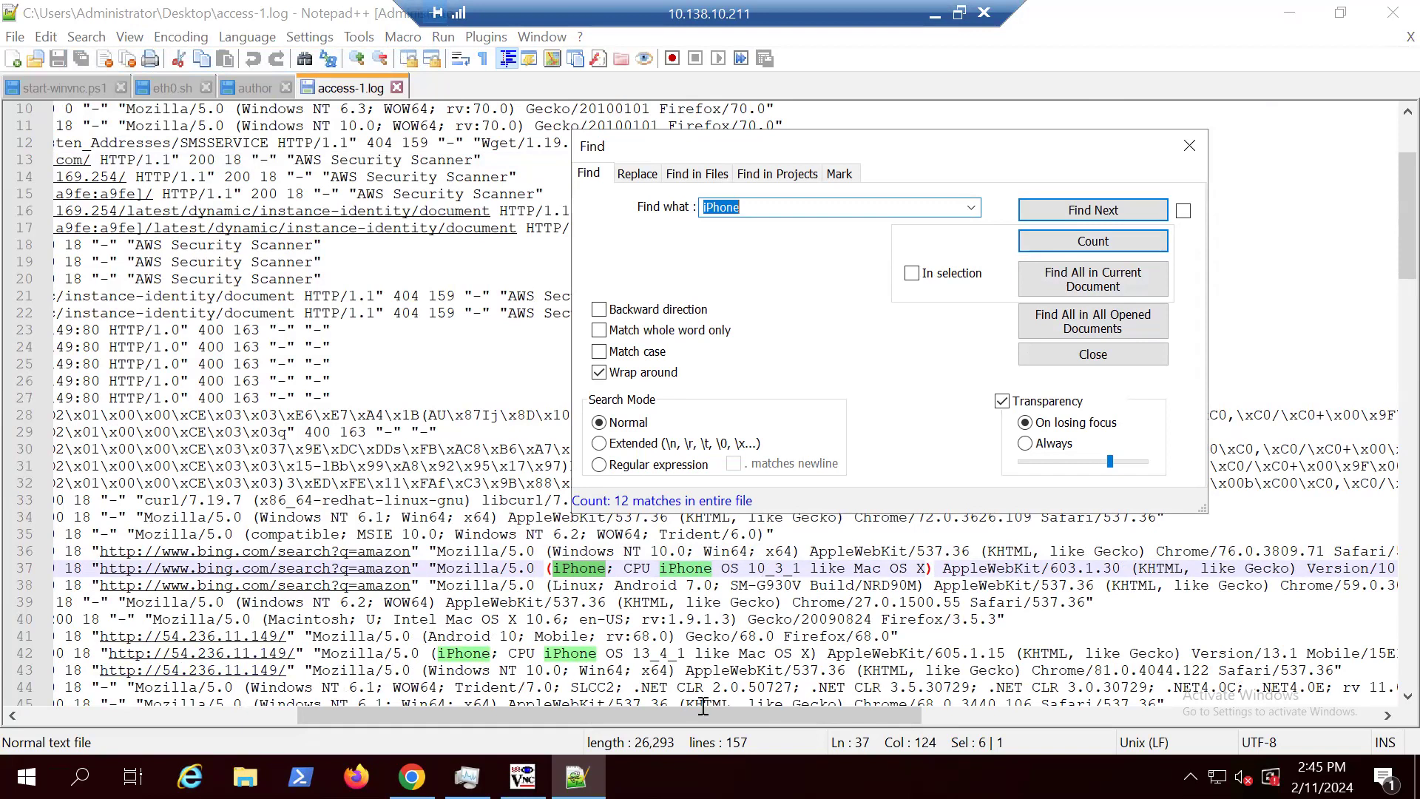
drag(631, 721, 326, 707)
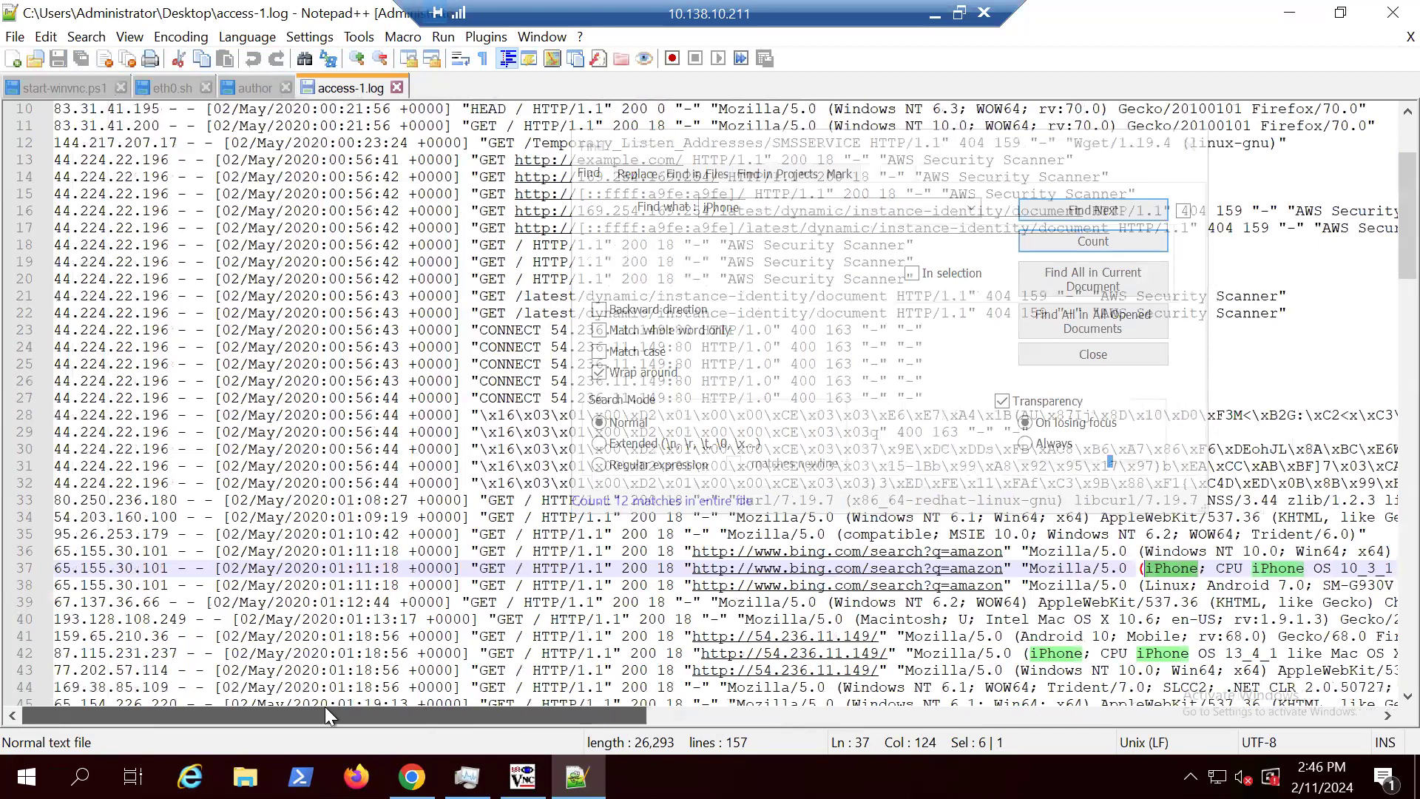
click(1006, 155)
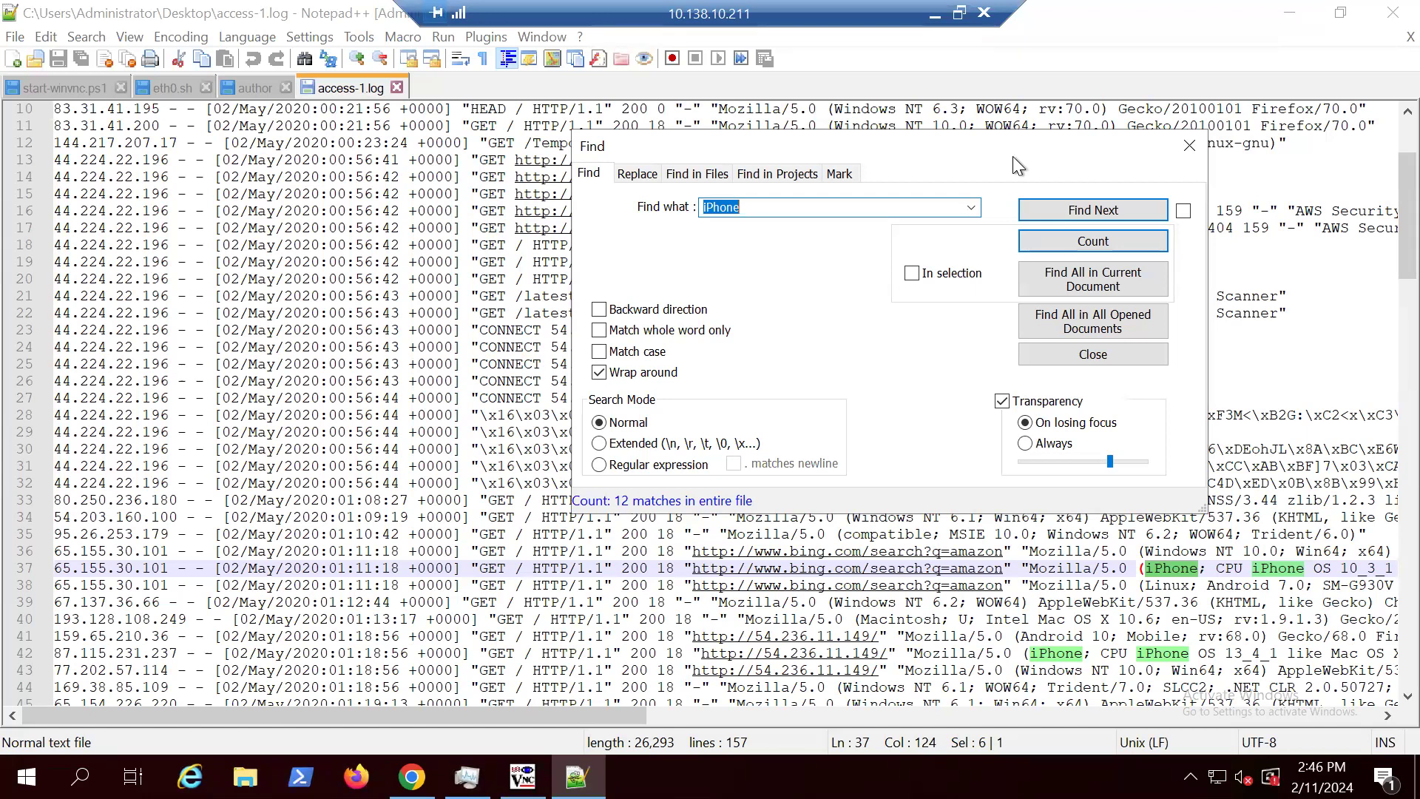
click(1188, 148)
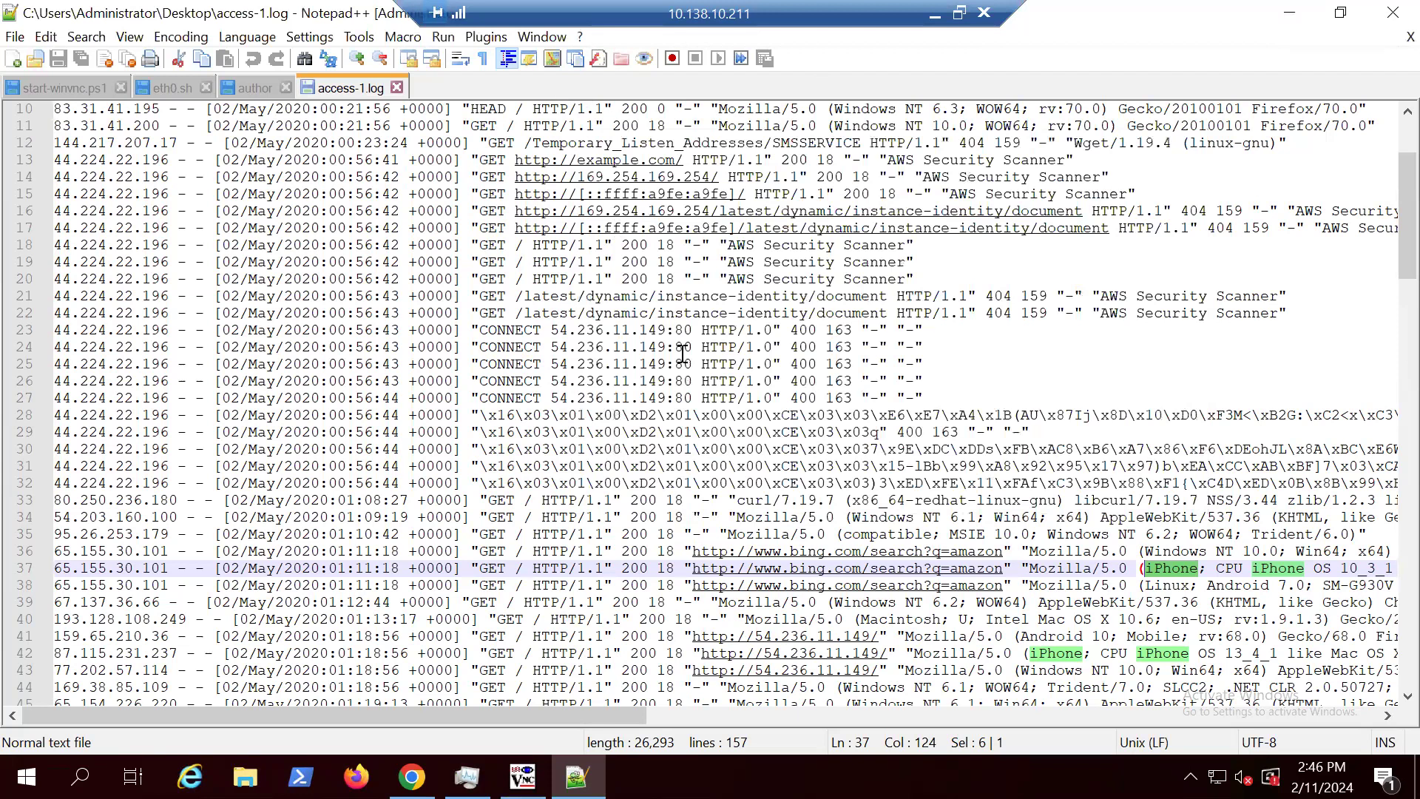
Step: Look through access-1.log, examining the hex-encoded request on line 28 and the curl user agent on line 33, and return to the beginning
scroll(698, 359, down, 1)
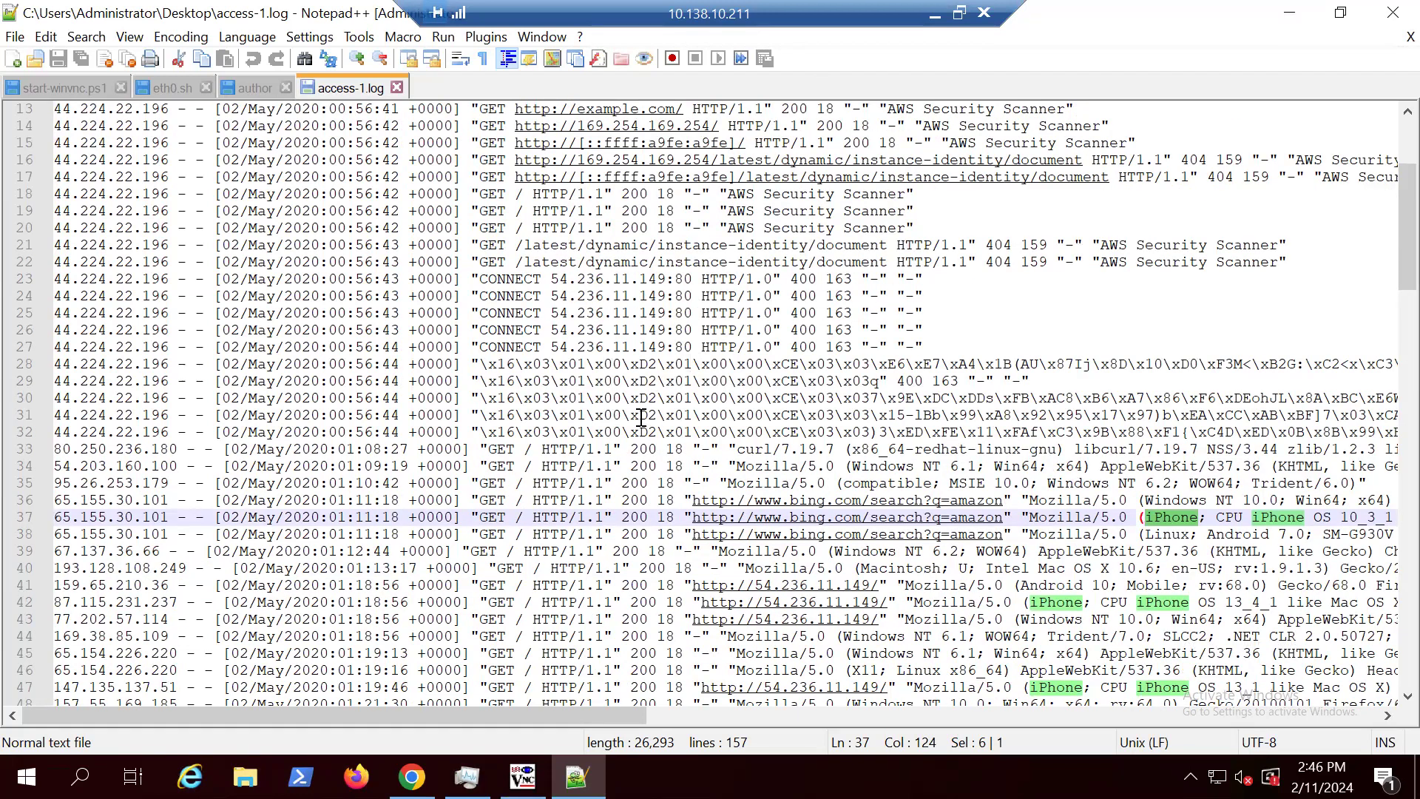
click(480, 364)
drag(556, 366, 1263, 364)
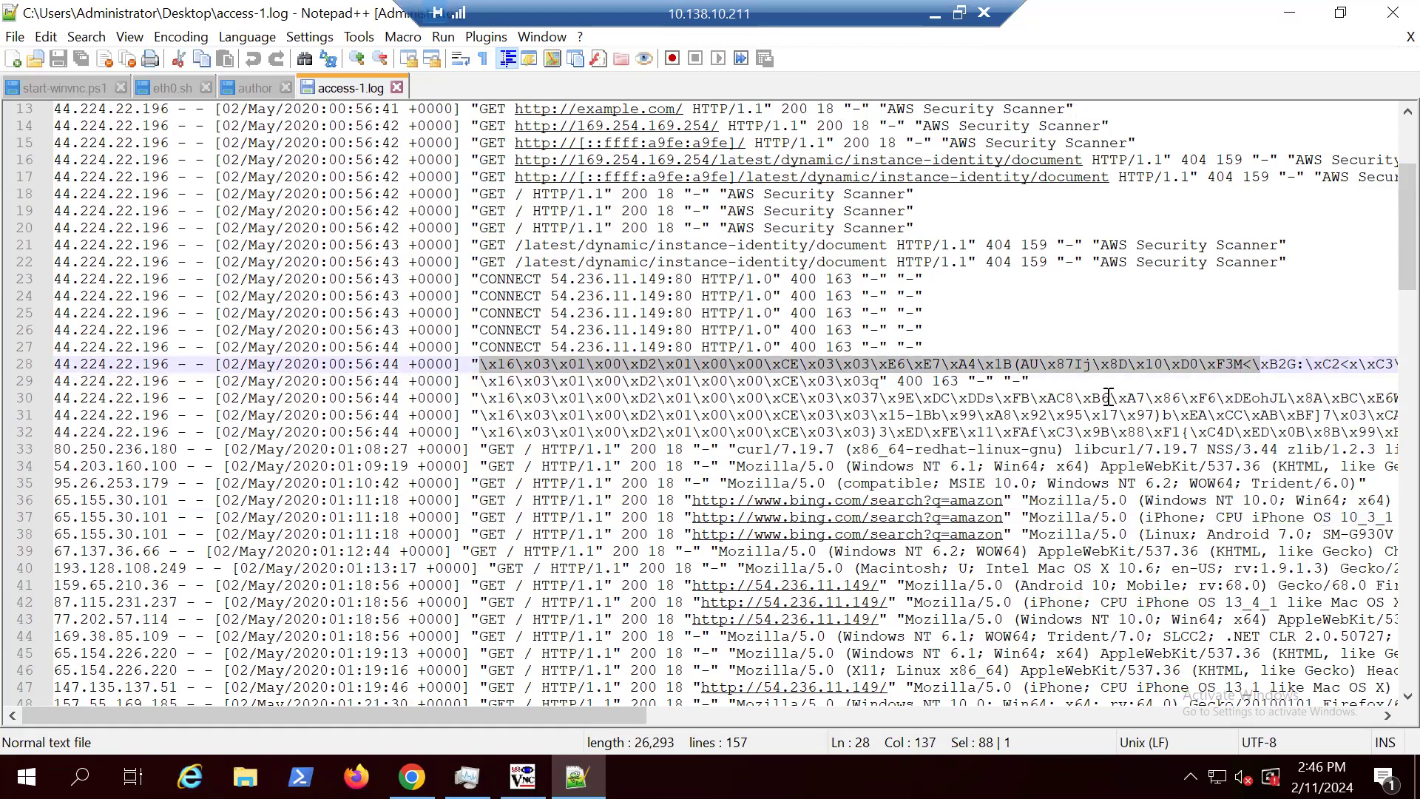
scroll(920, 473, down, 3)
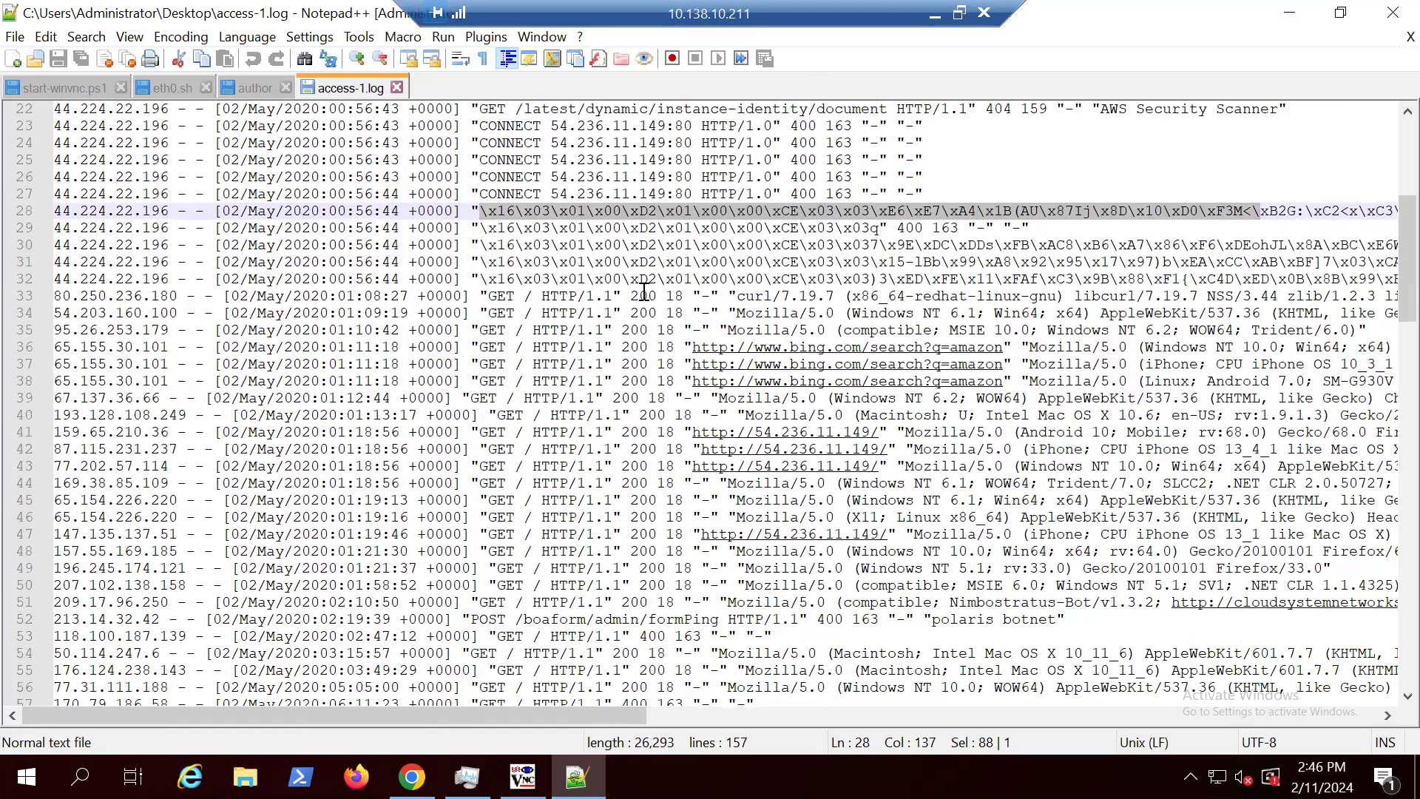
drag(834, 296, 738, 298)
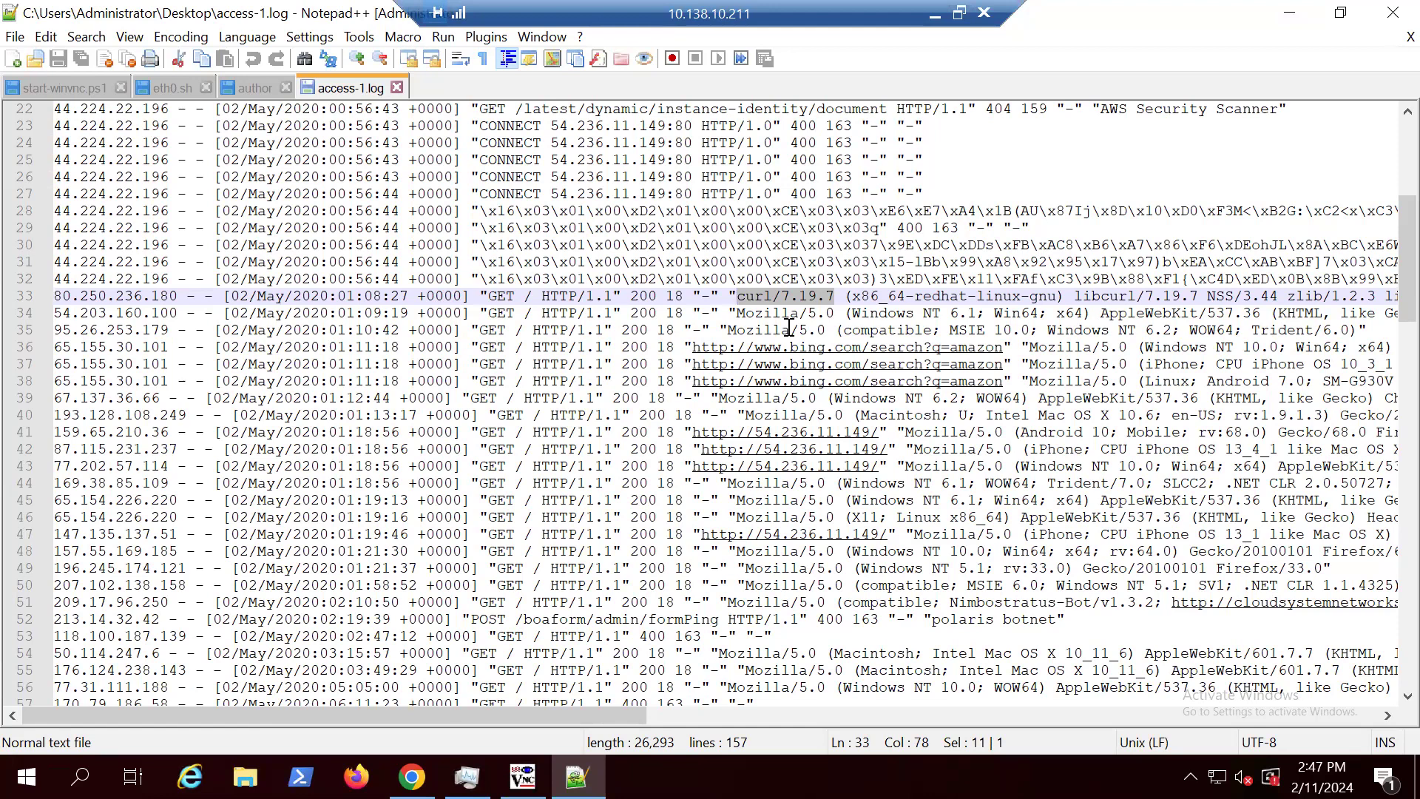
scroll(808, 432, down, 4)
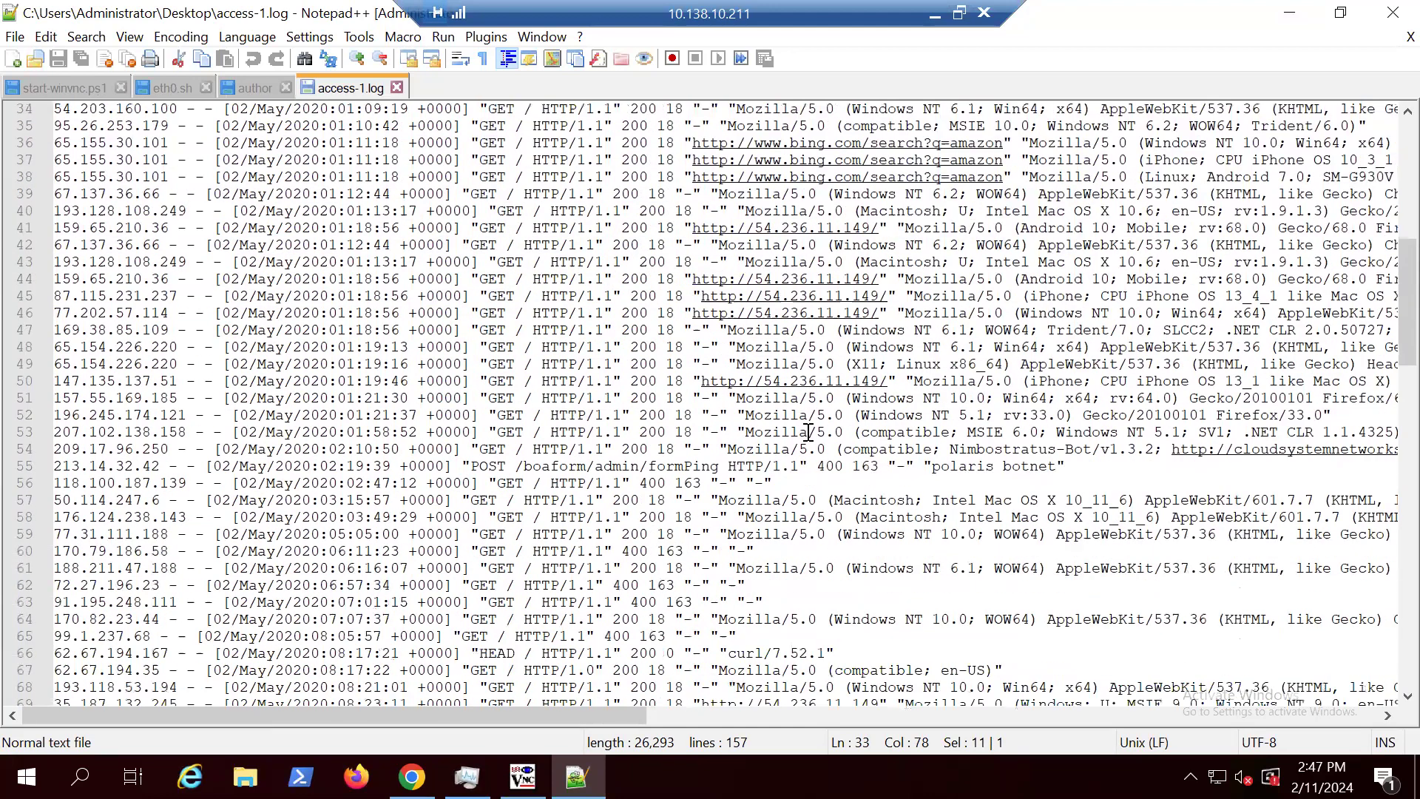
scroll(809, 432, down, 2)
scroll(808, 431, up, 13)
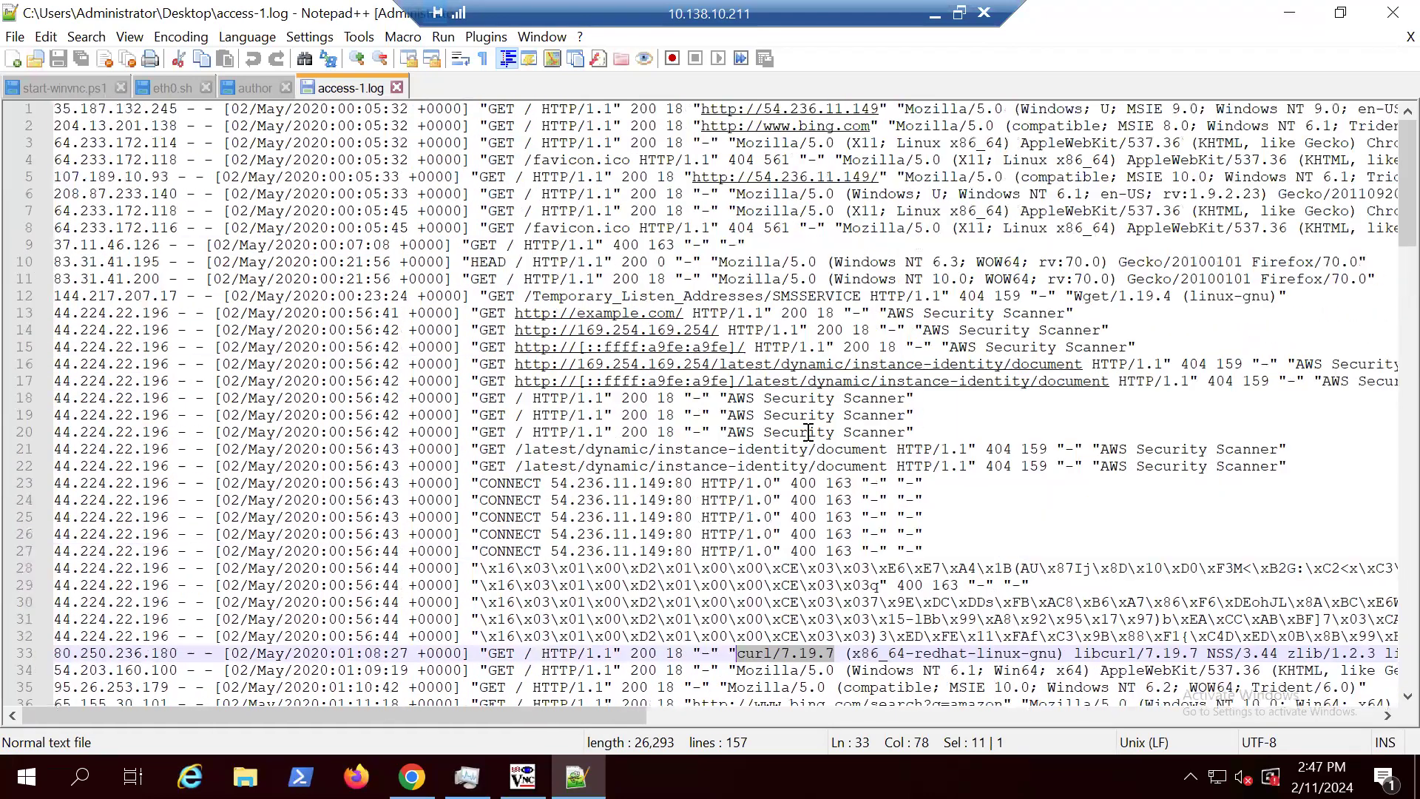
Step: Count the occurrences of "wget" in access-1.log
click(1046, 484)
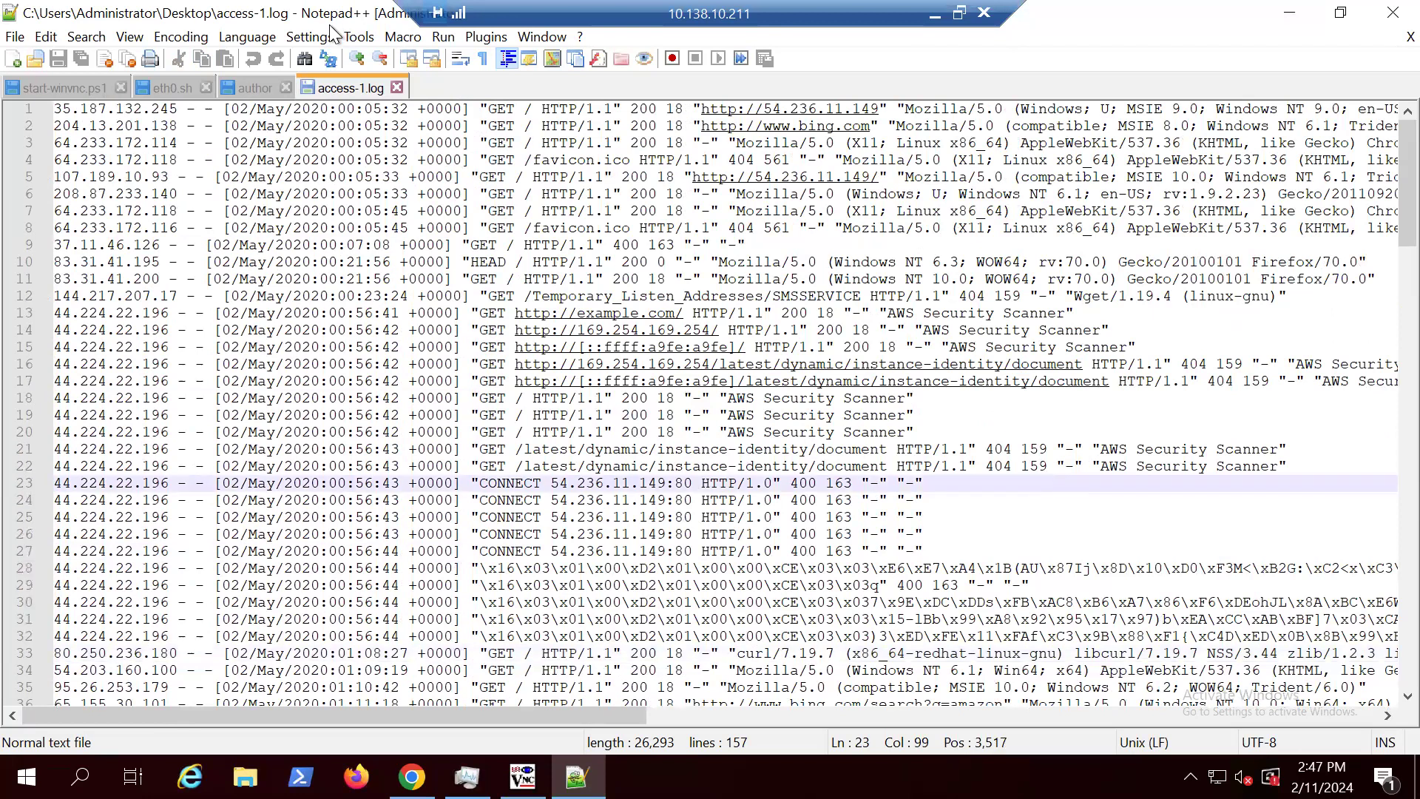
click(82, 41)
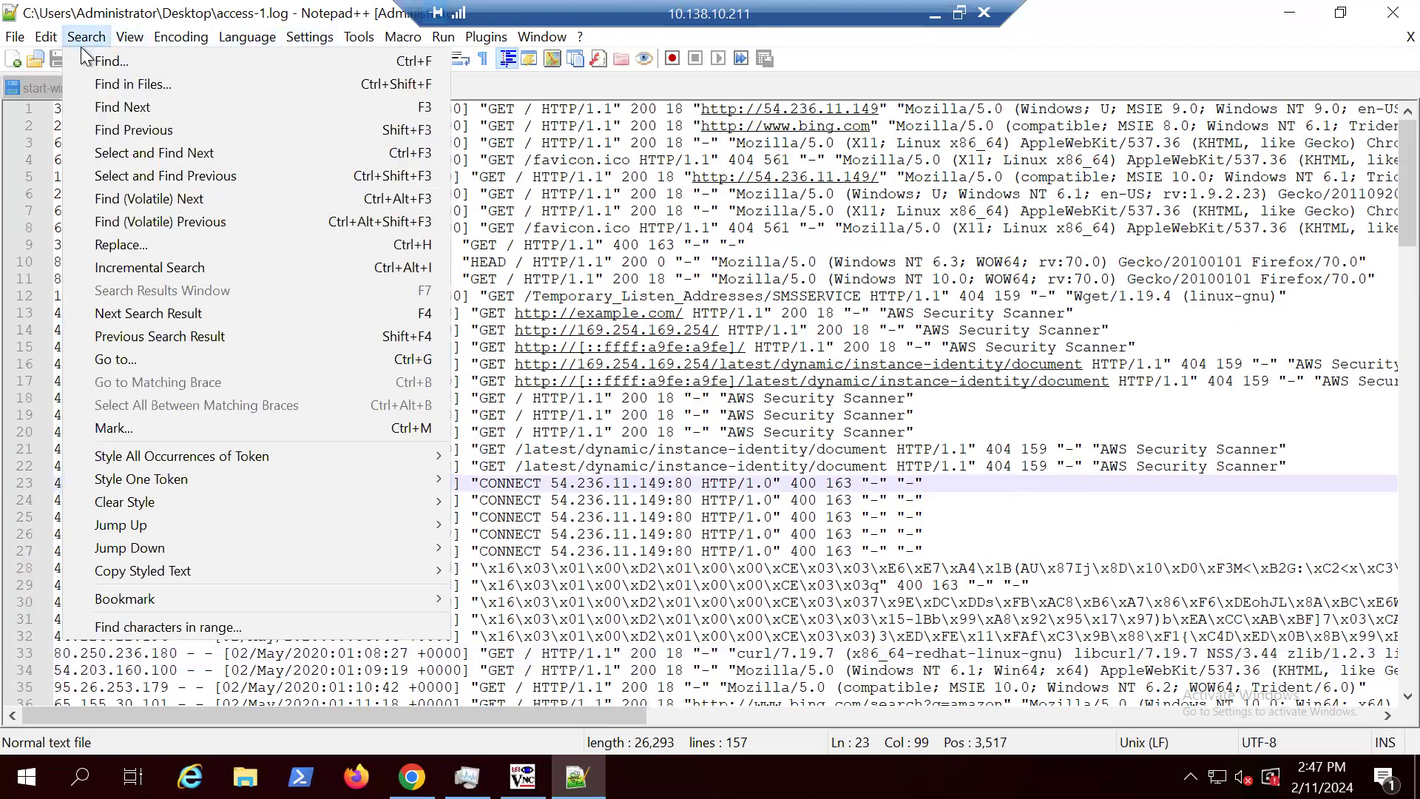
click(140, 64)
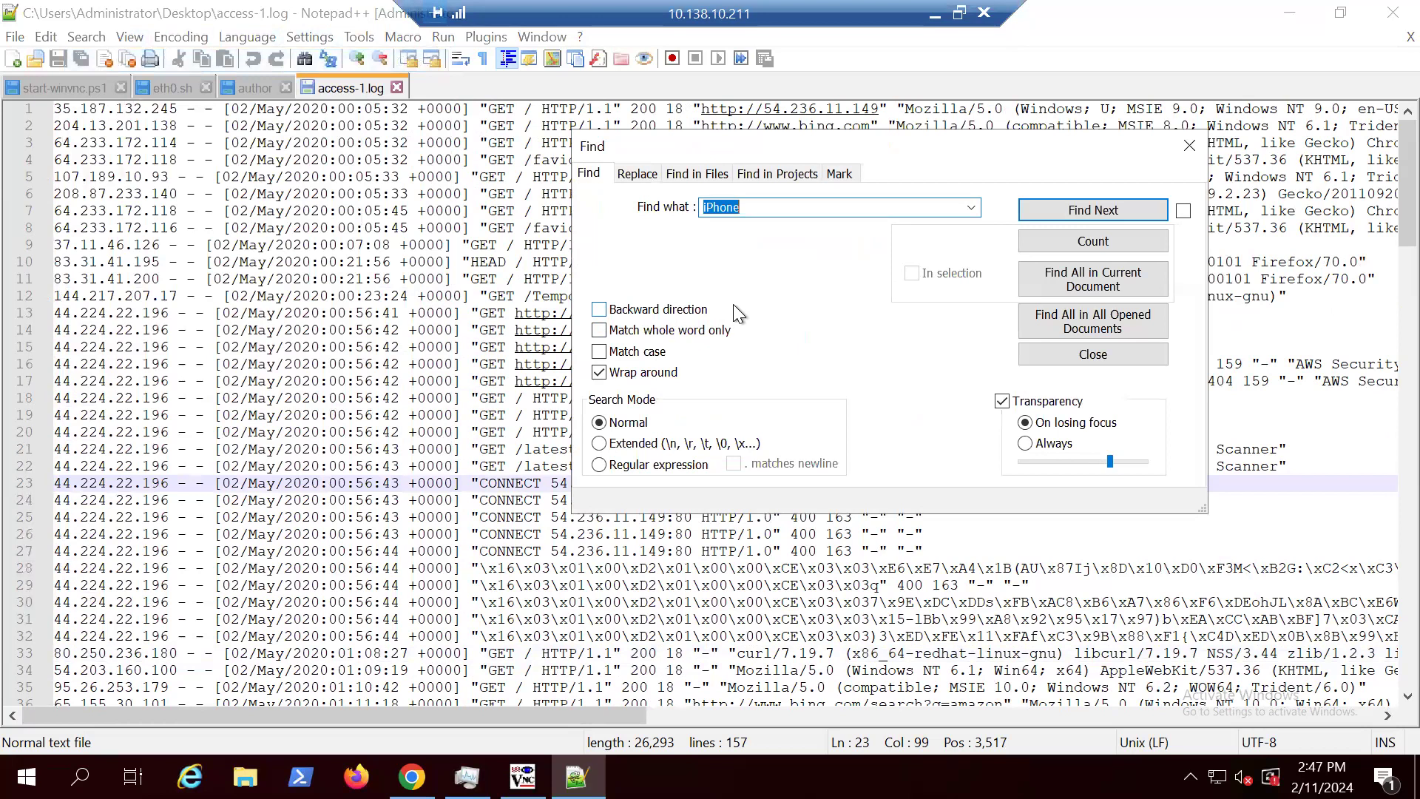
text(wget)
click(1119, 237)
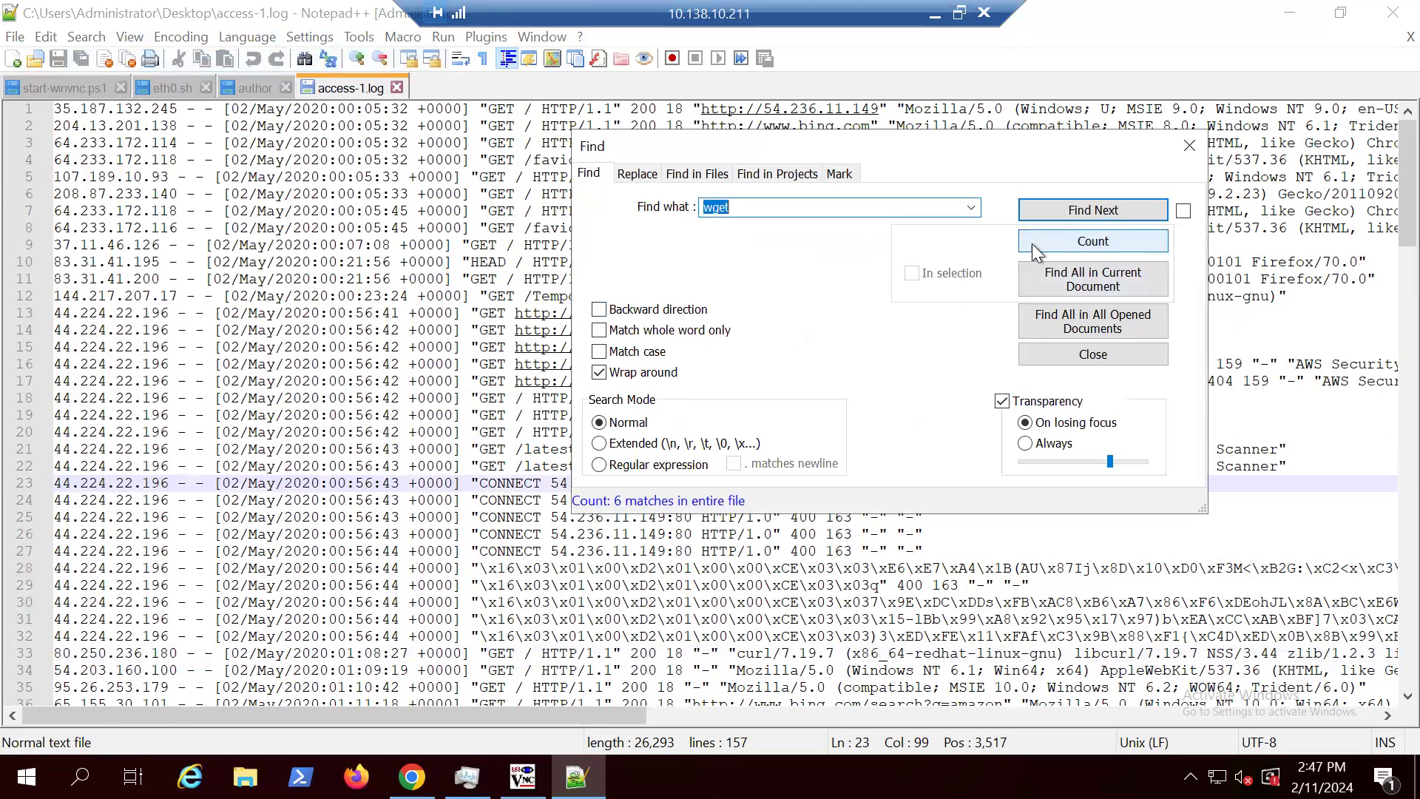
Step: Reposition the search dialog and step through the "wget" matches in access-1.log to view the matching entries
drag(899, 145, 1051, 585)
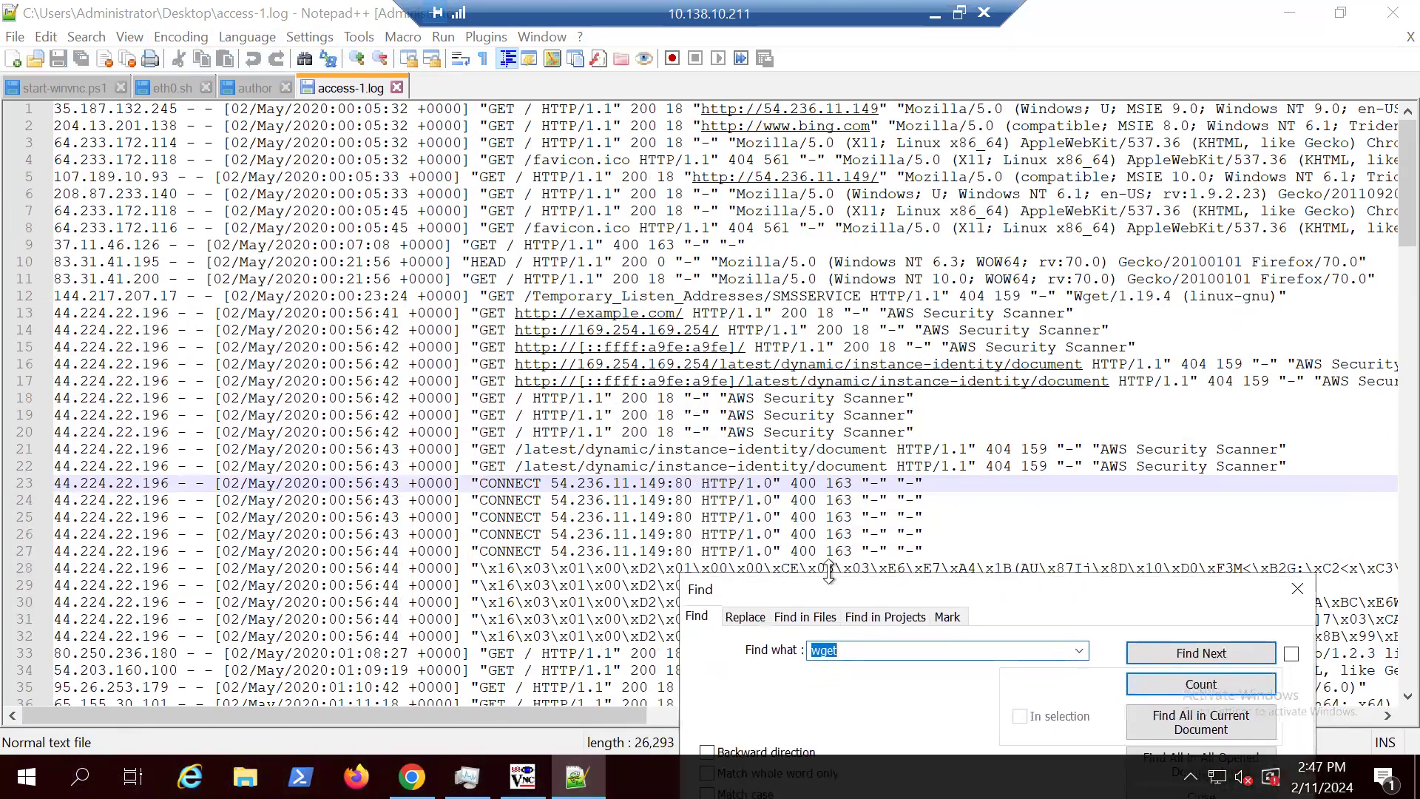
scroll(832, 584, down, 1)
drag(513, 712, 635, 717)
drag(828, 601, 722, 130)
click(1076, 183)
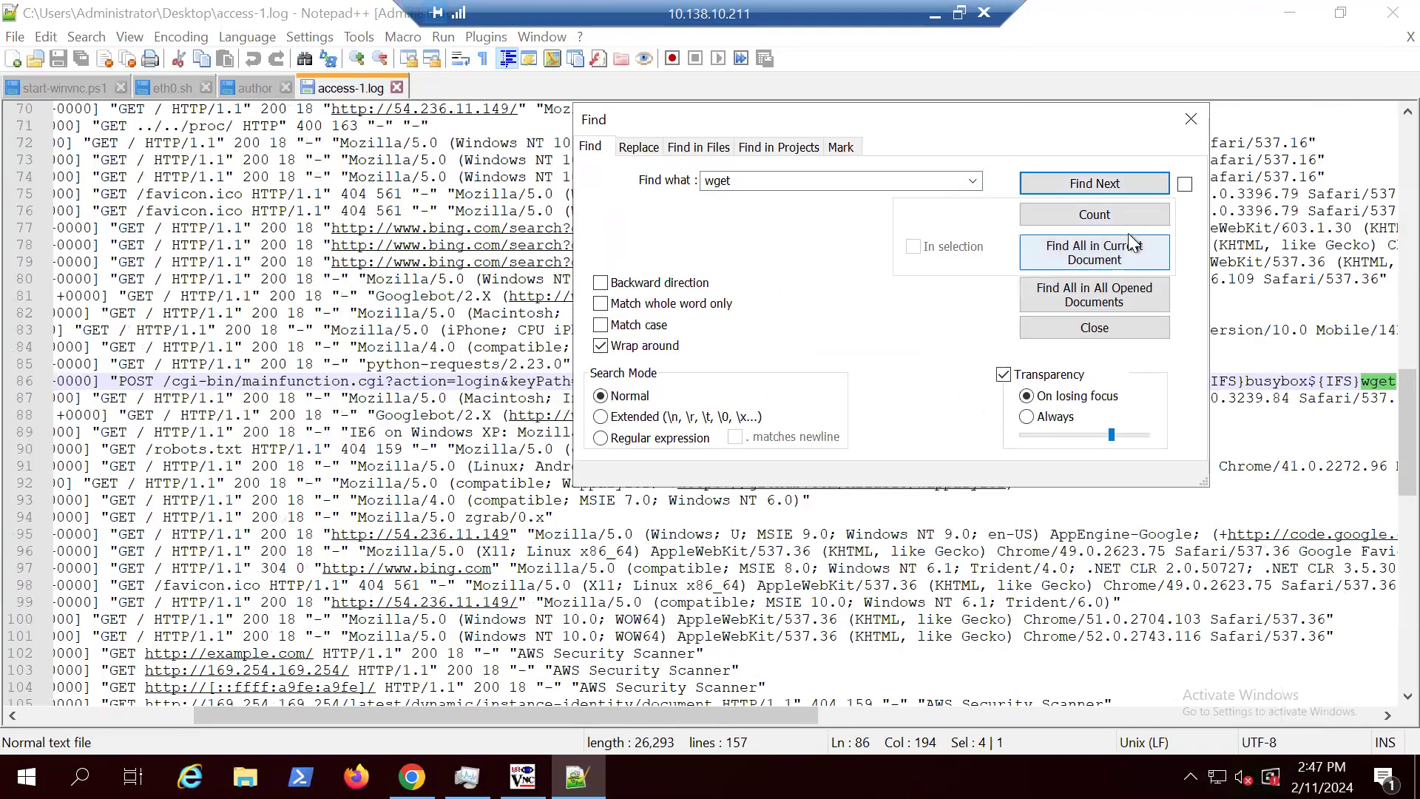
click(1105, 188)
click(1107, 193)
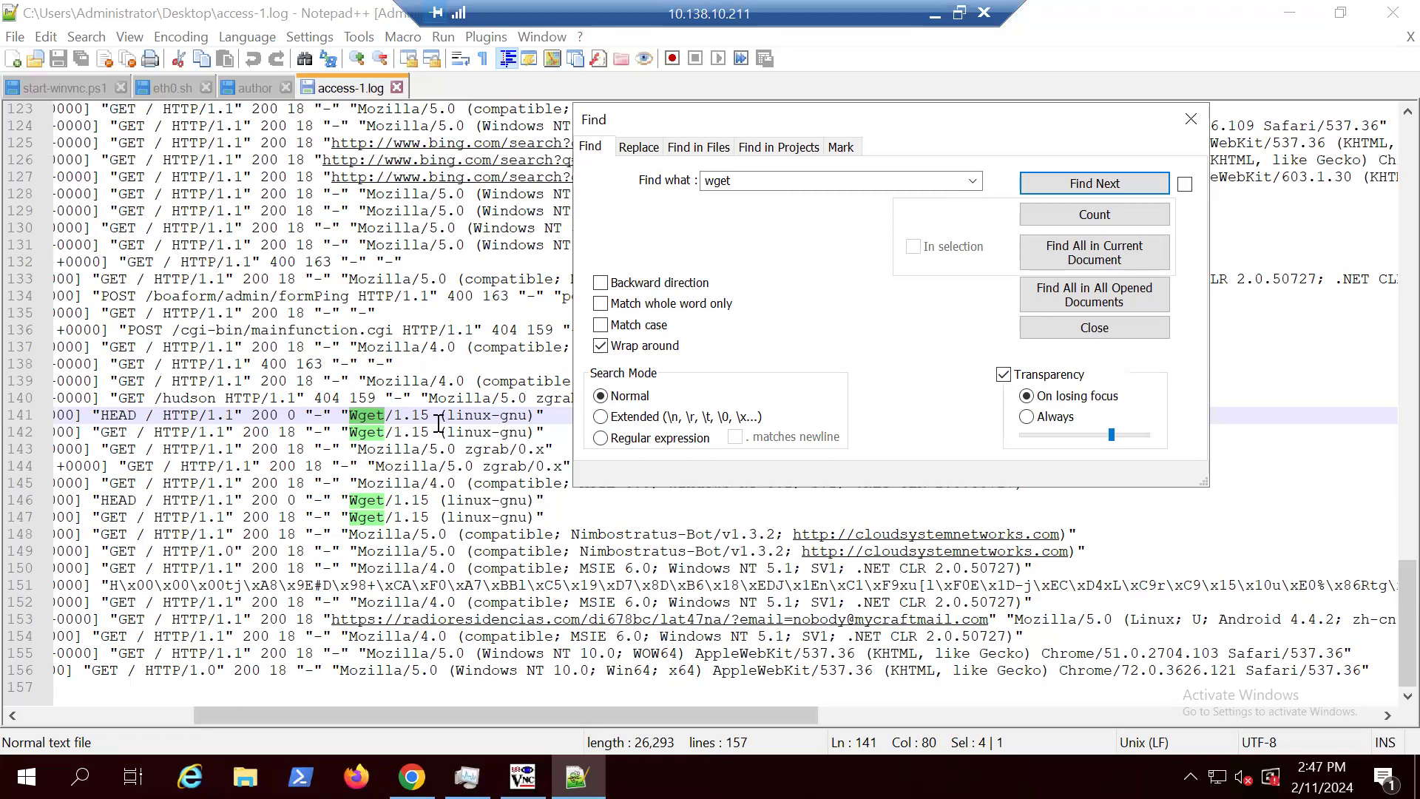
Step: Change the search term to "Wget", enable case matching, and count its occurrences in access-1.log
double_click(716, 180)
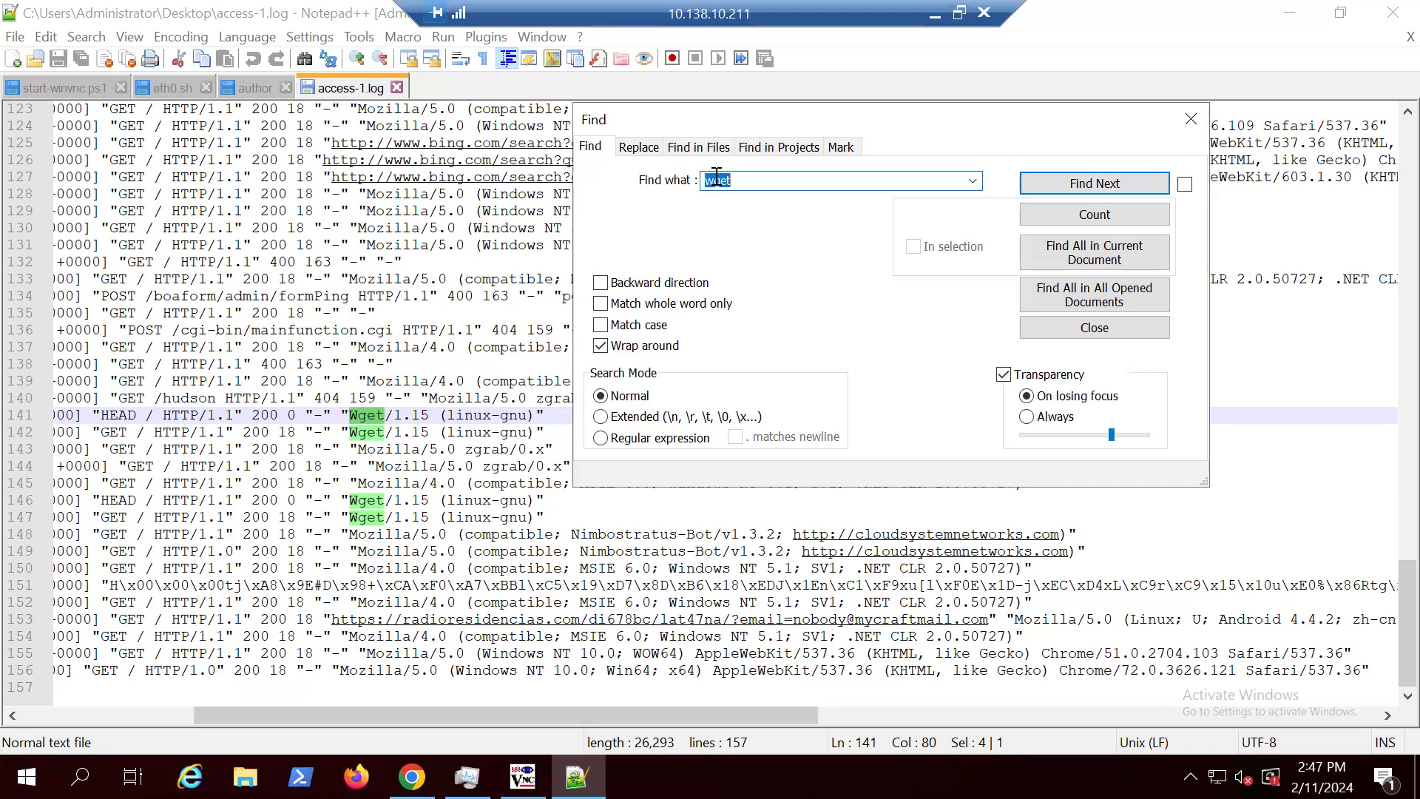
drag(716, 179, 700, 177)
text(W)
click(601, 324)
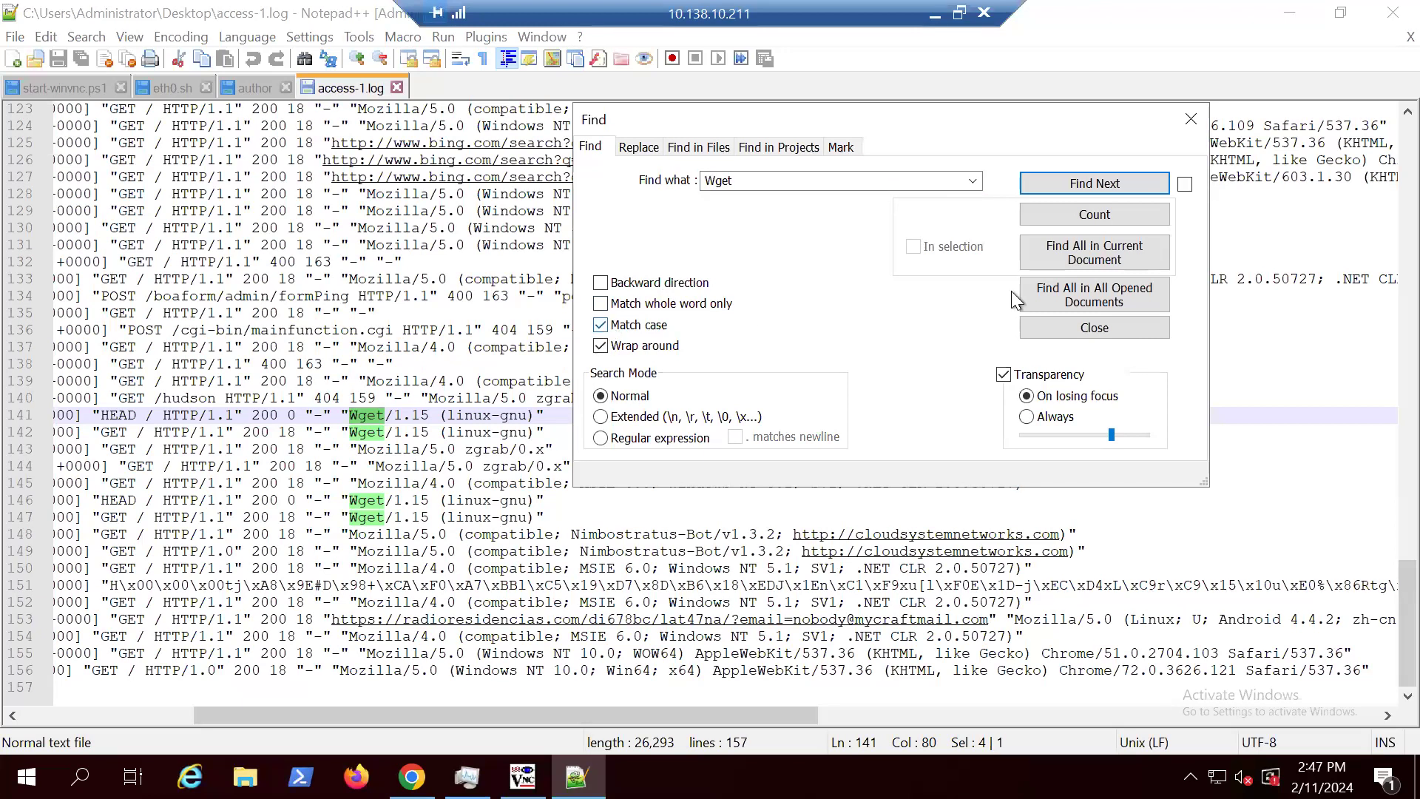
click(1116, 211)
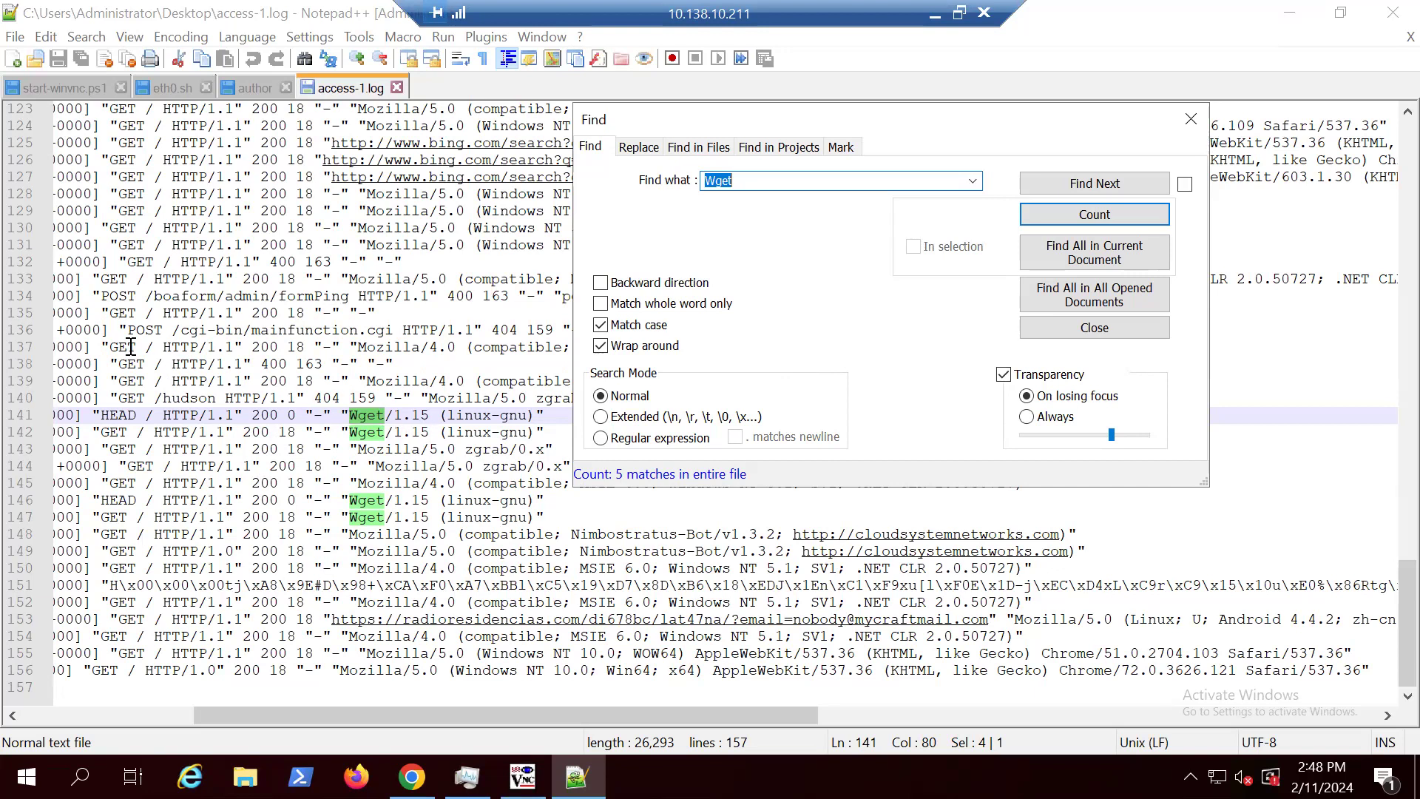
Step: Count the occurrences of "GET" in access-1.log with case matching on, and minimize the remote desktop session
drag(137, 345, 109, 344)
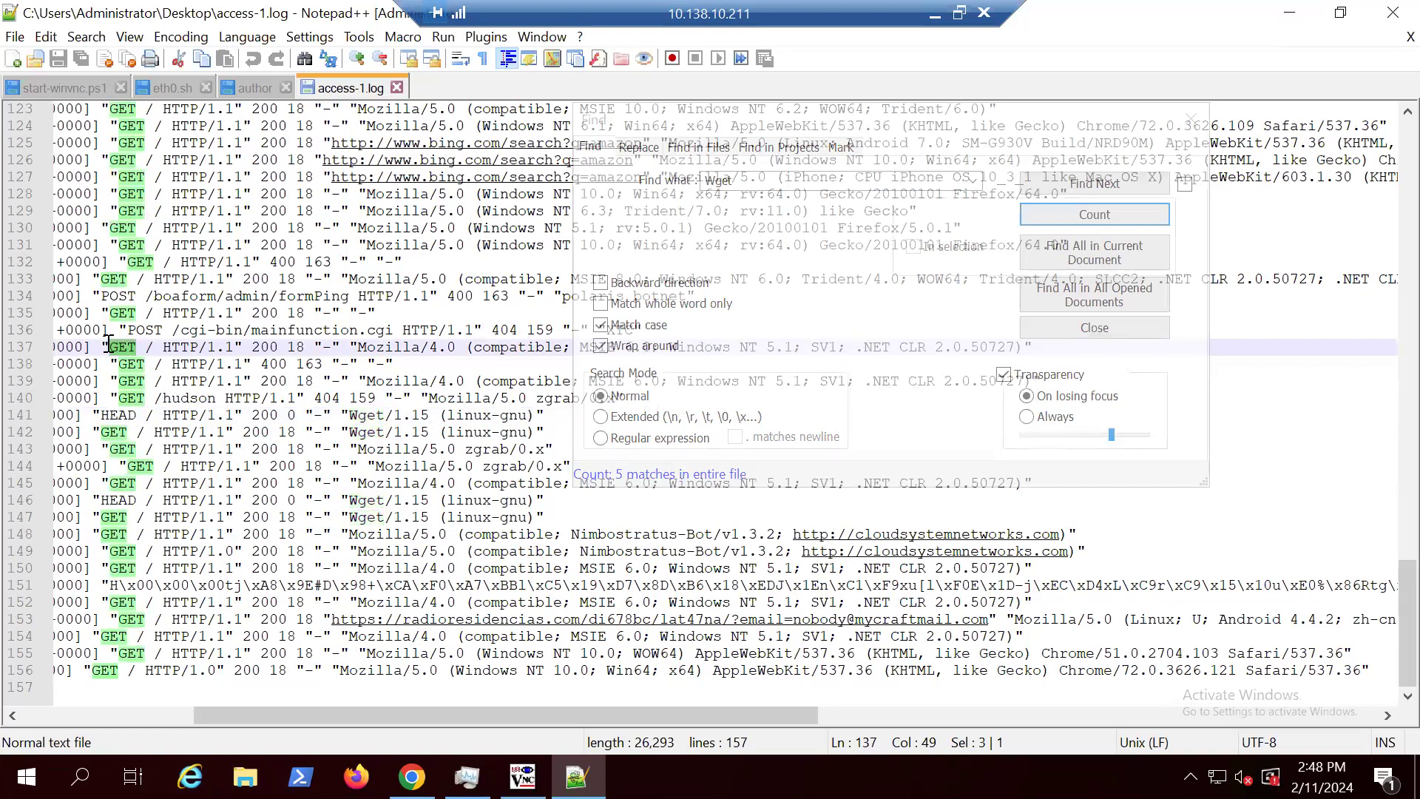
click(86, 36)
click(204, 71)
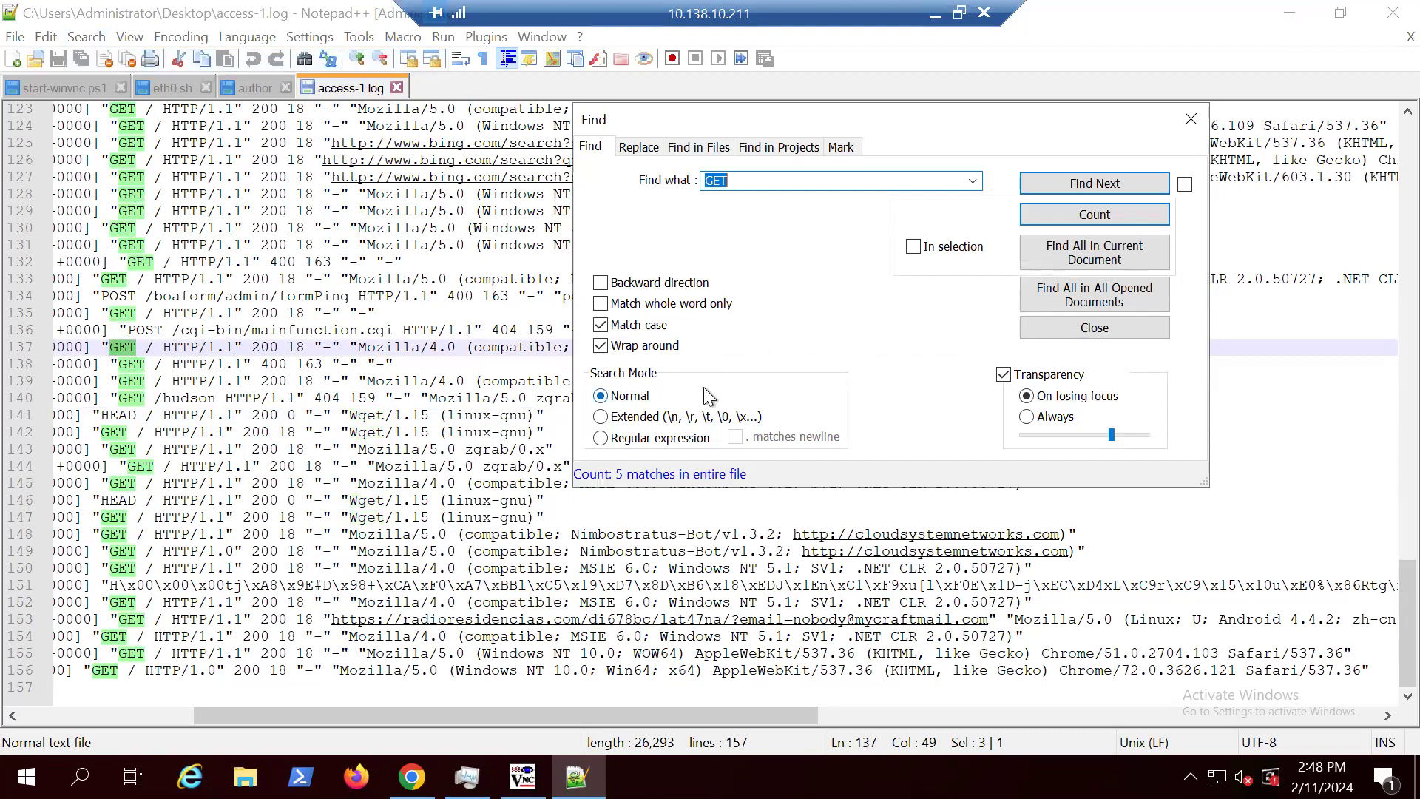
click(601, 325)
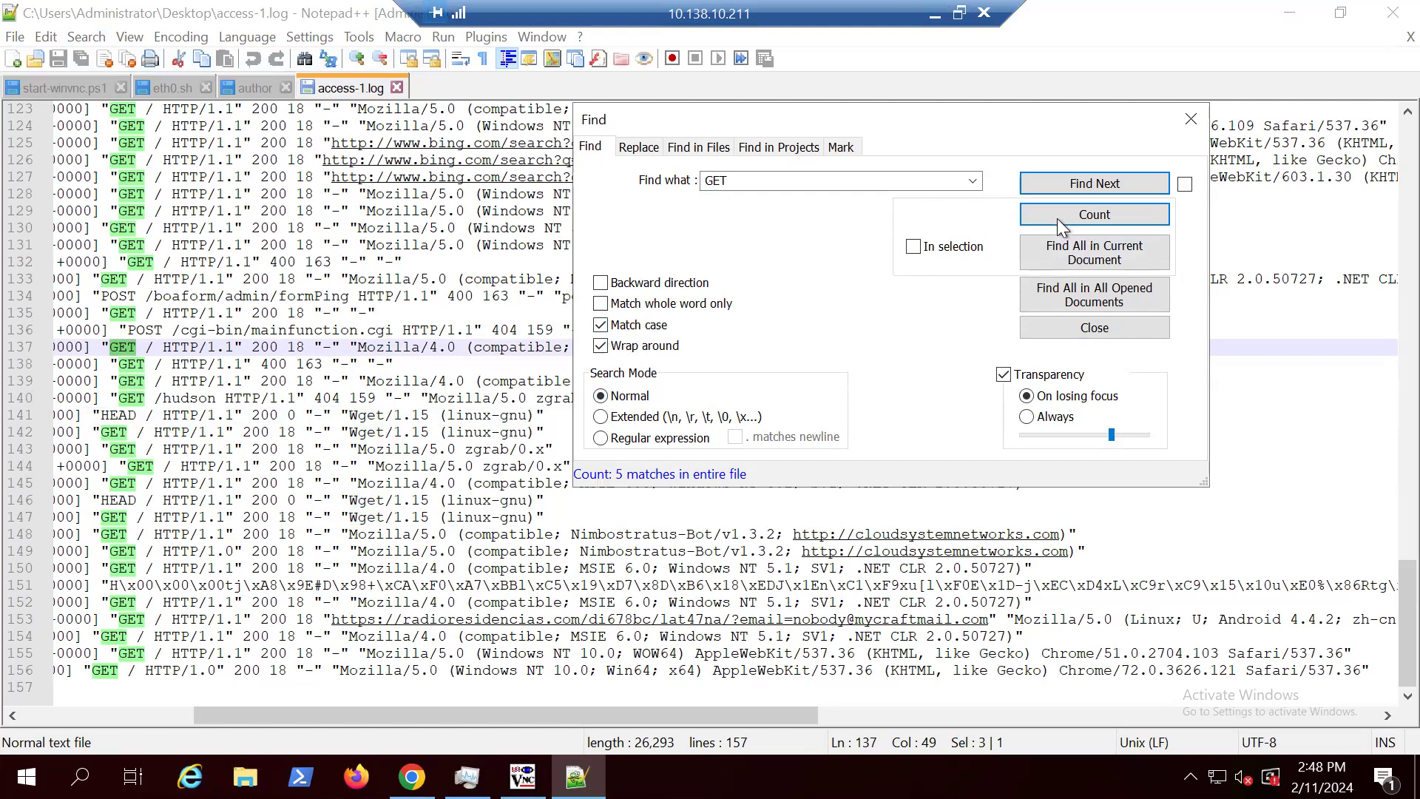
click(1076, 215)
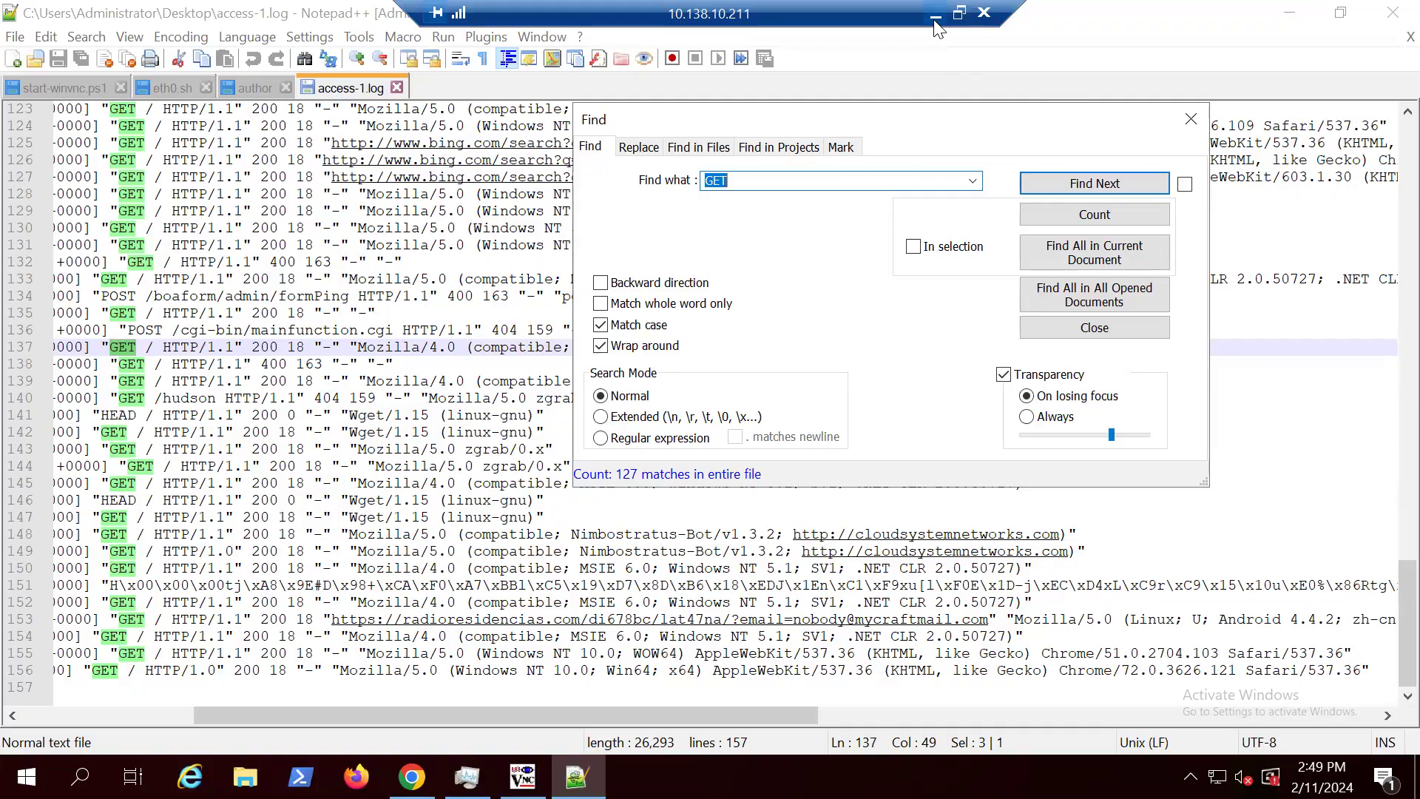
click(935, 16)
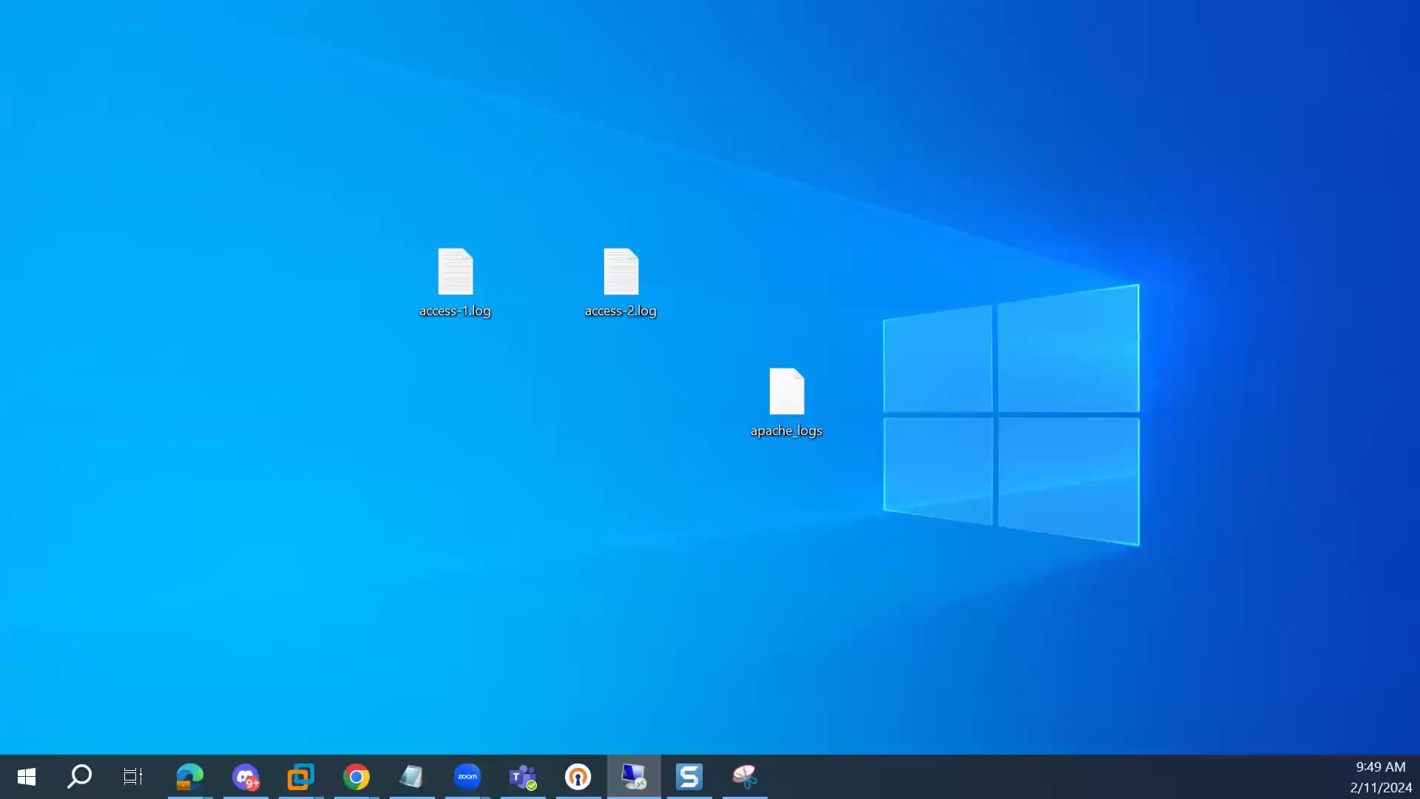